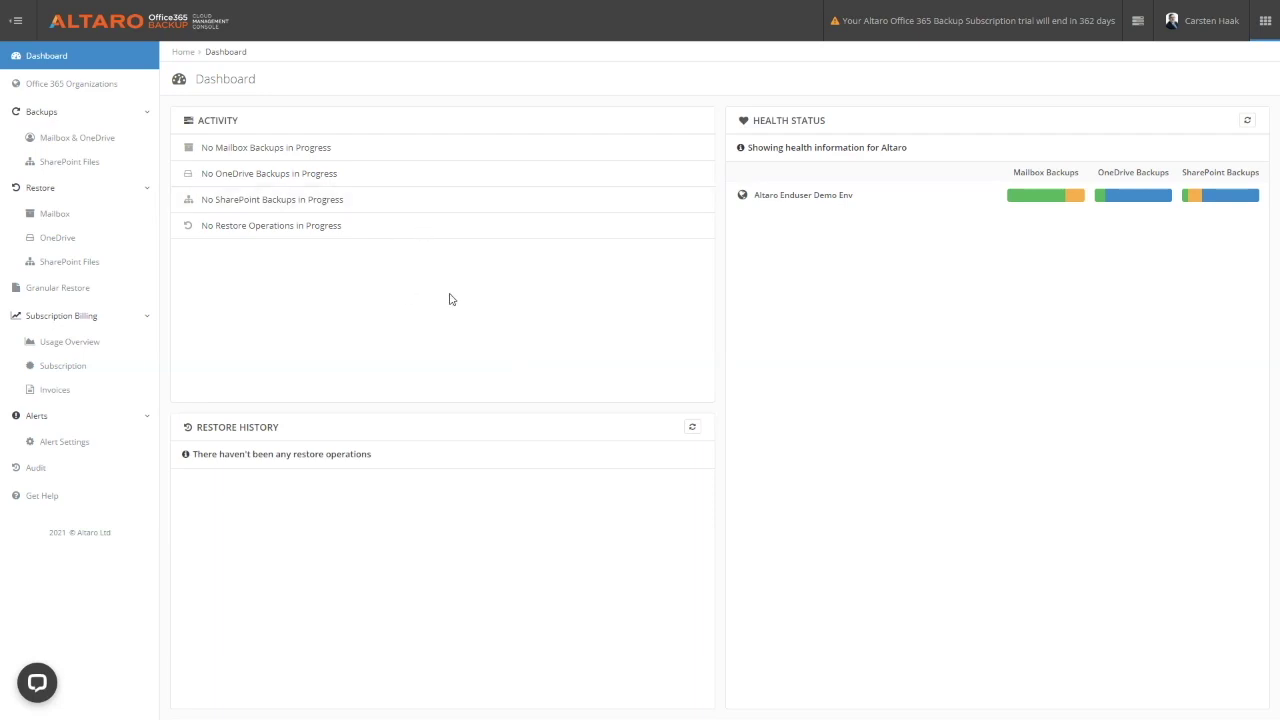
key("F11")
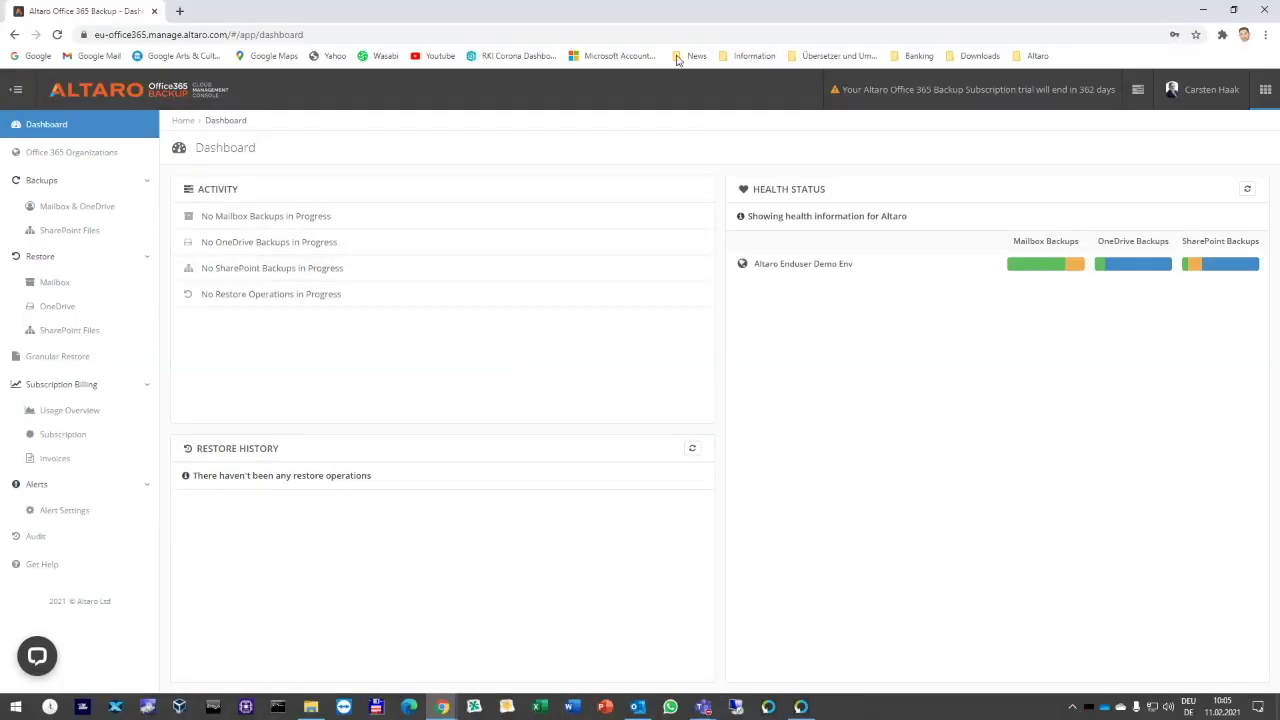
key("F11")
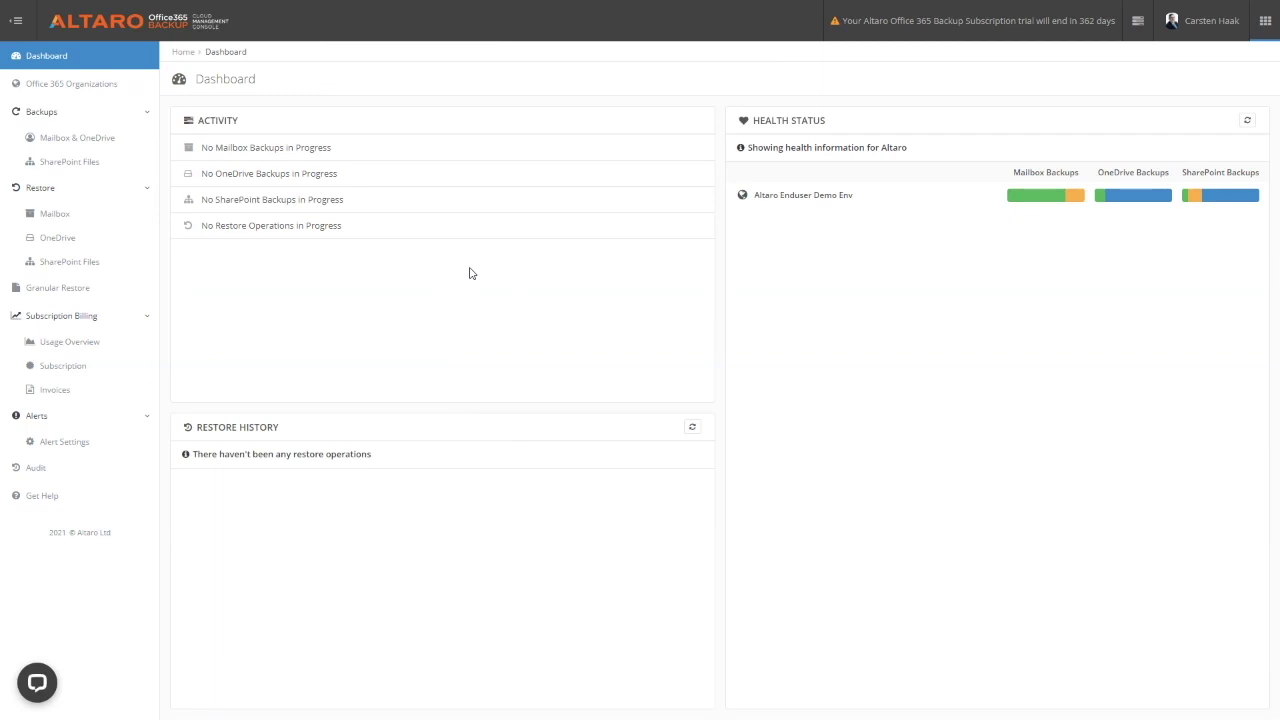
- Open the setup wizard for adding a new Office 365 organization
left_click(72, 86)
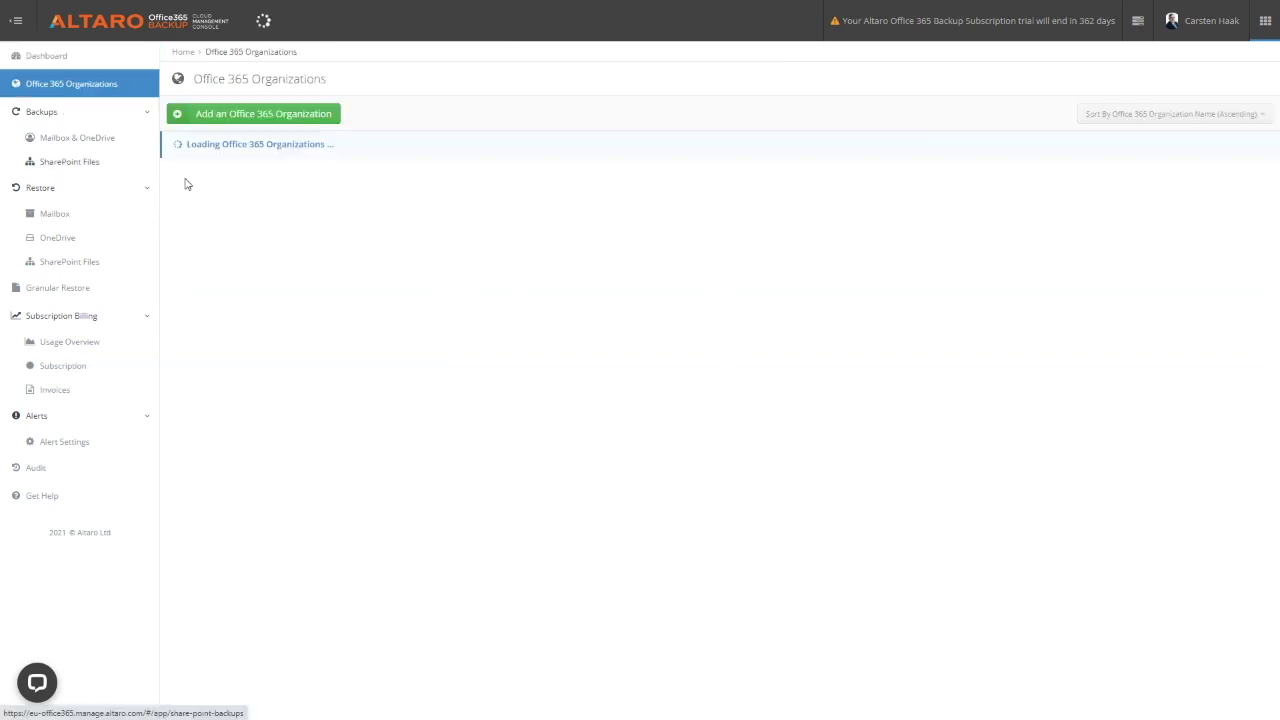
left_click(264, 116)
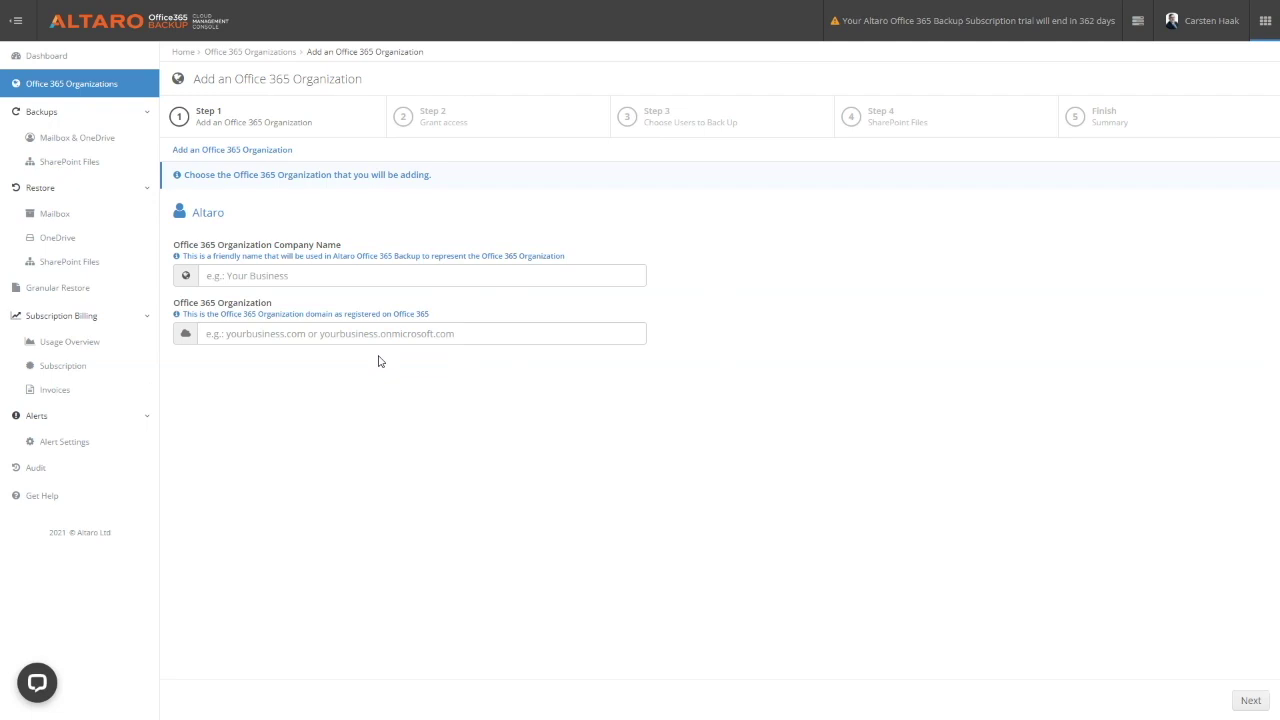
- Examine the mailbox and OneDrive backup status of the users in Altaro Enduser Demo Env
left_click(90, 141)
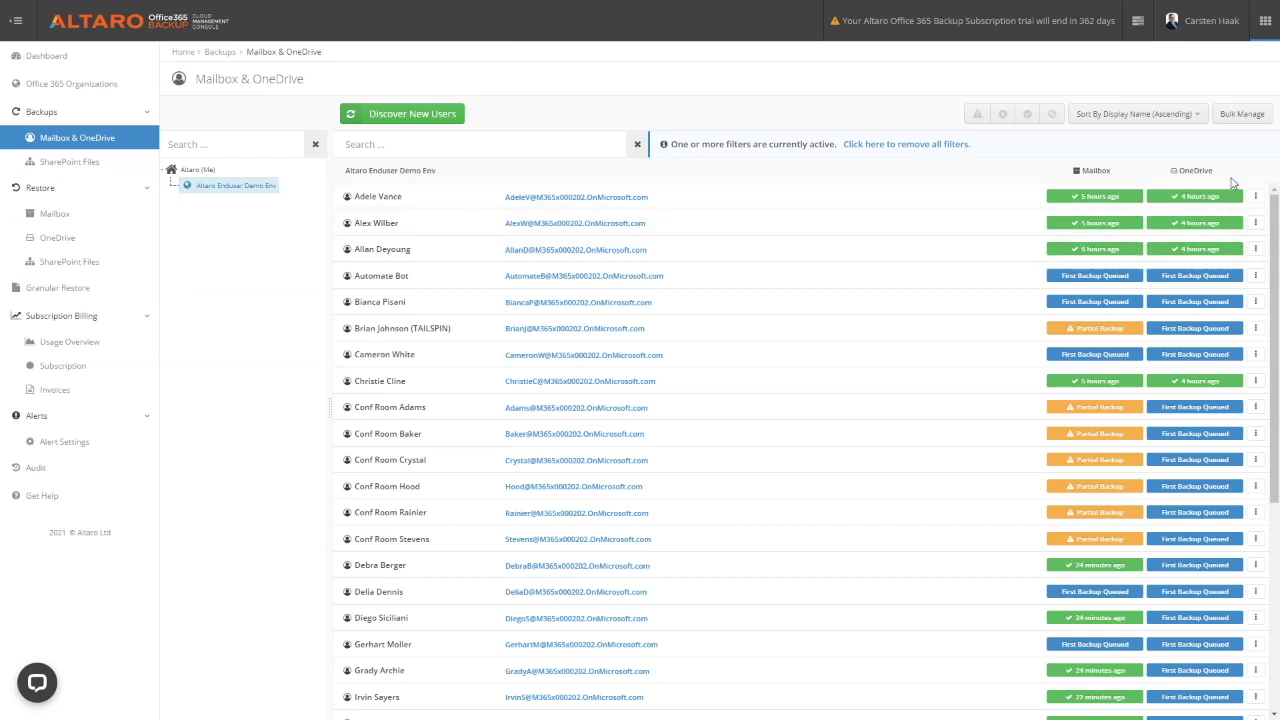
mouse_move(1183, 258)
mouse_move(1090, 252)
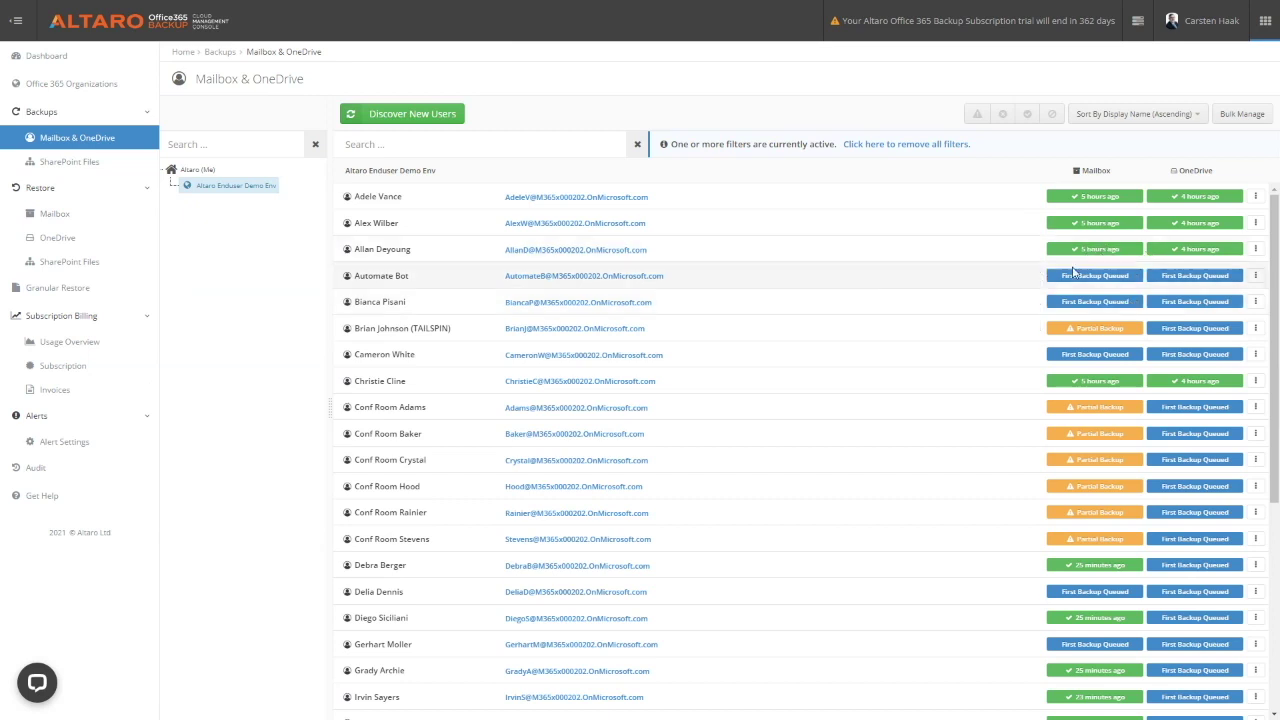
mouse_move(1178, 303)
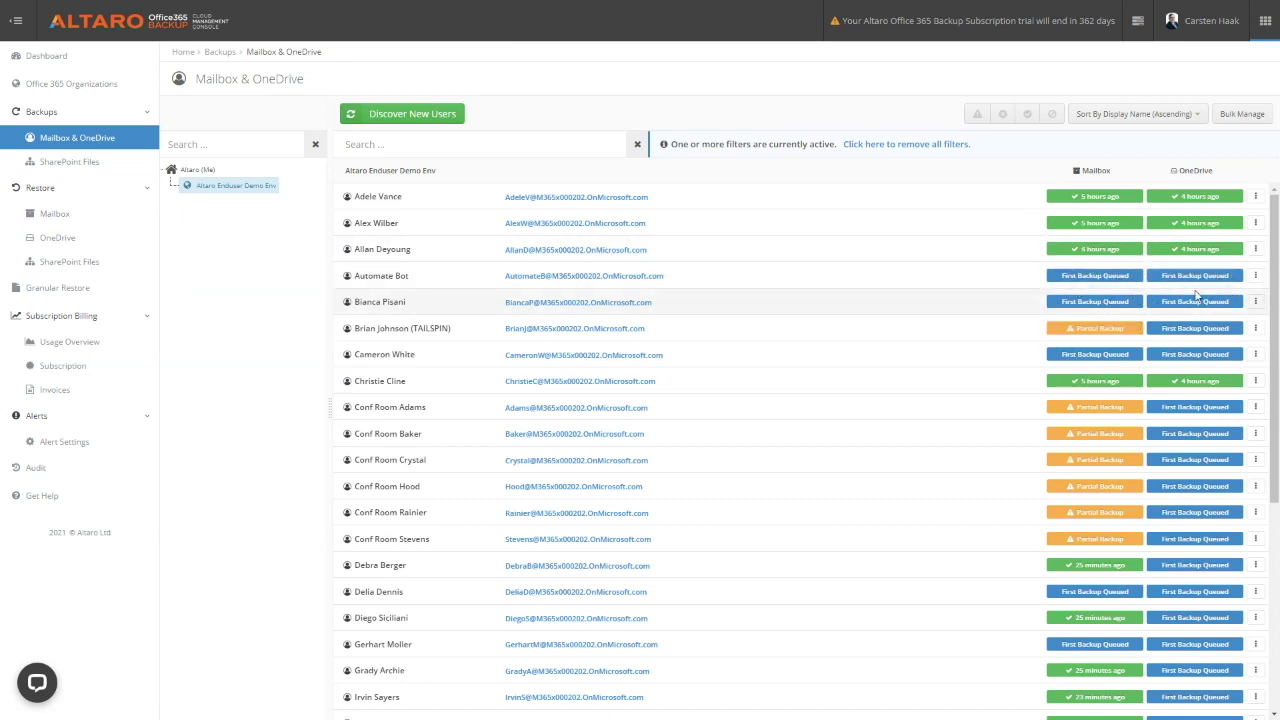
mouse_move(1130, 356)
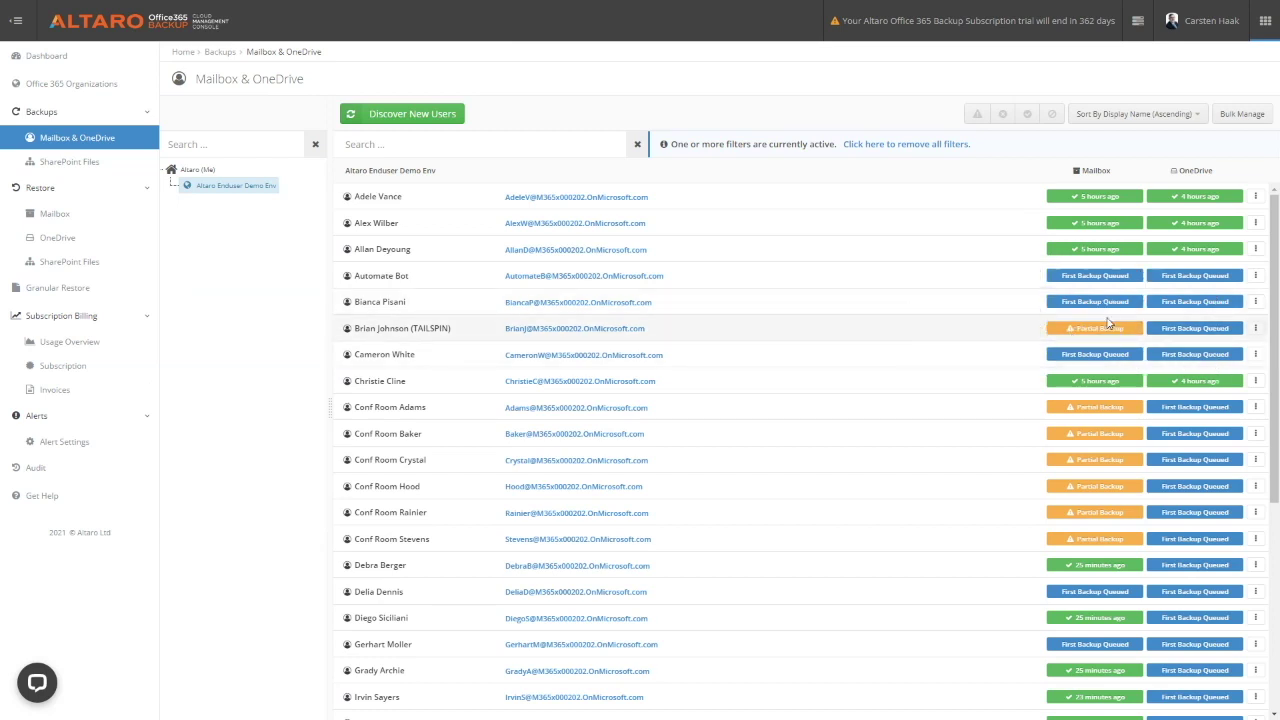
mouse_move(1112, 382)
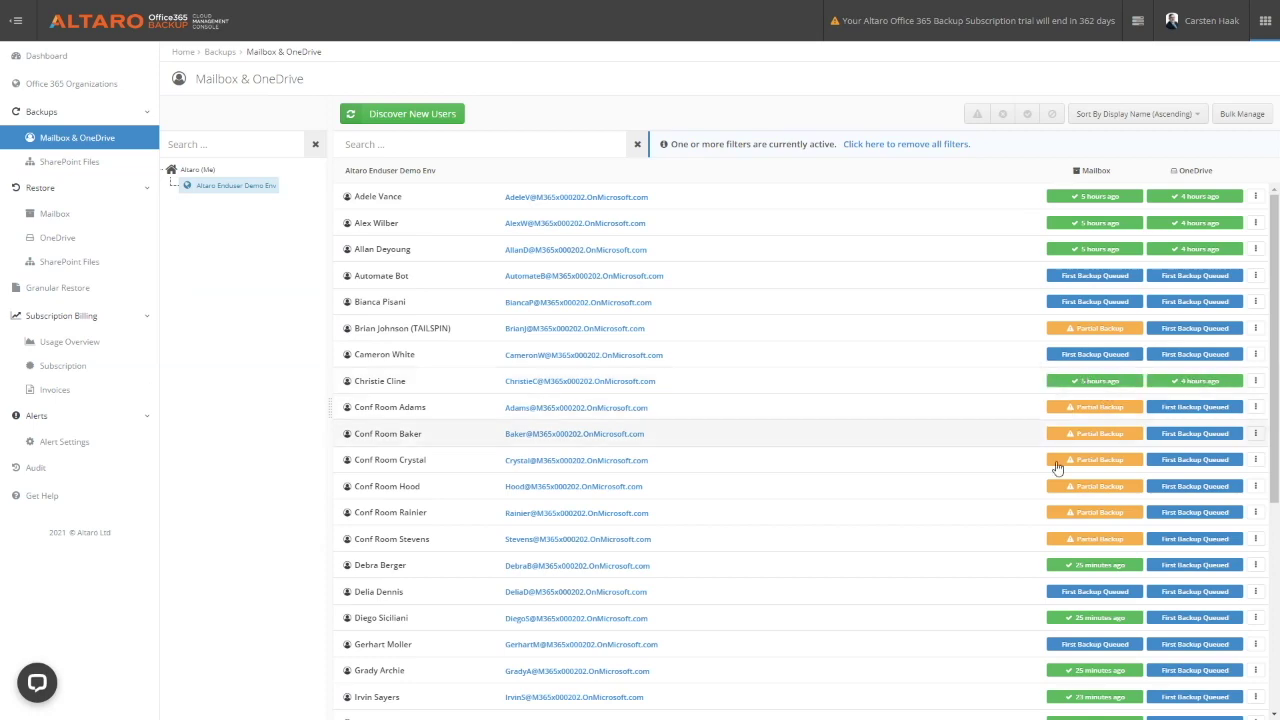
mouse_move(1274, 494)
left_mouse_down()
mouse_move(1274, 710)
mouse_move(1274, 490)
left_mouse_up()
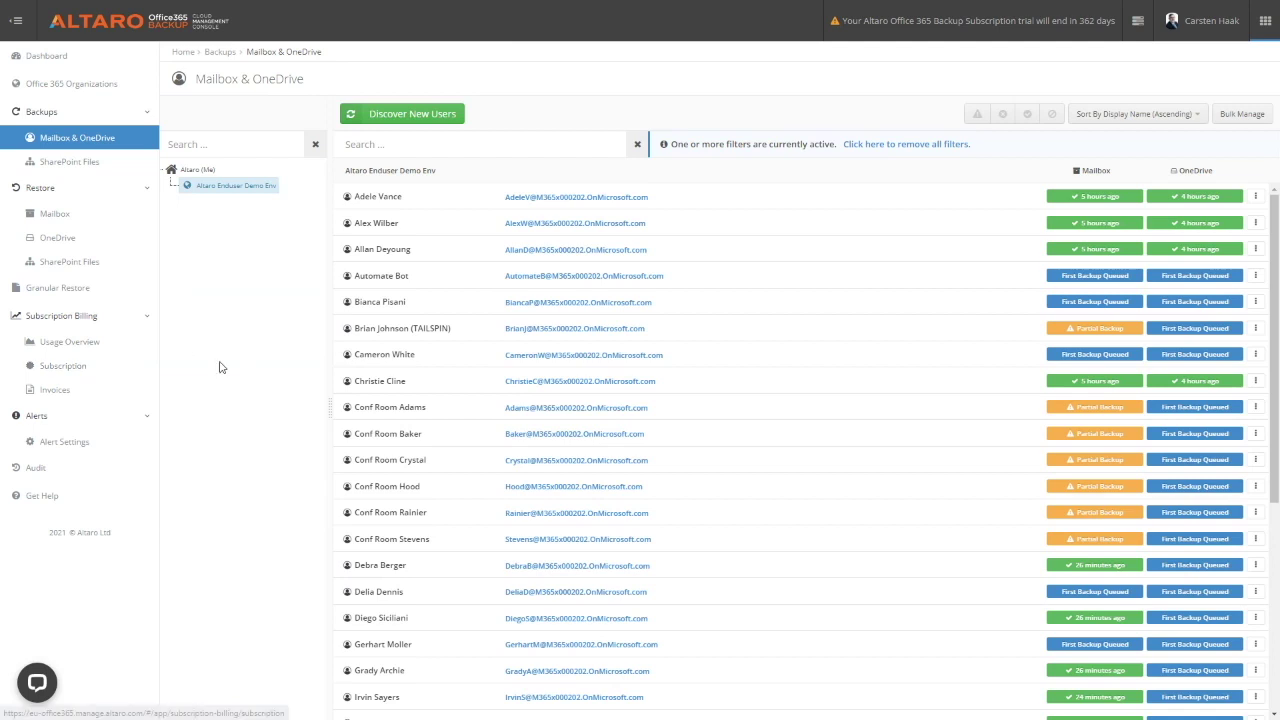
- Examine the backup status of the SharePoint sites in Altaro Enduser Demo Env down to the end of the list
left_click(82, 163)
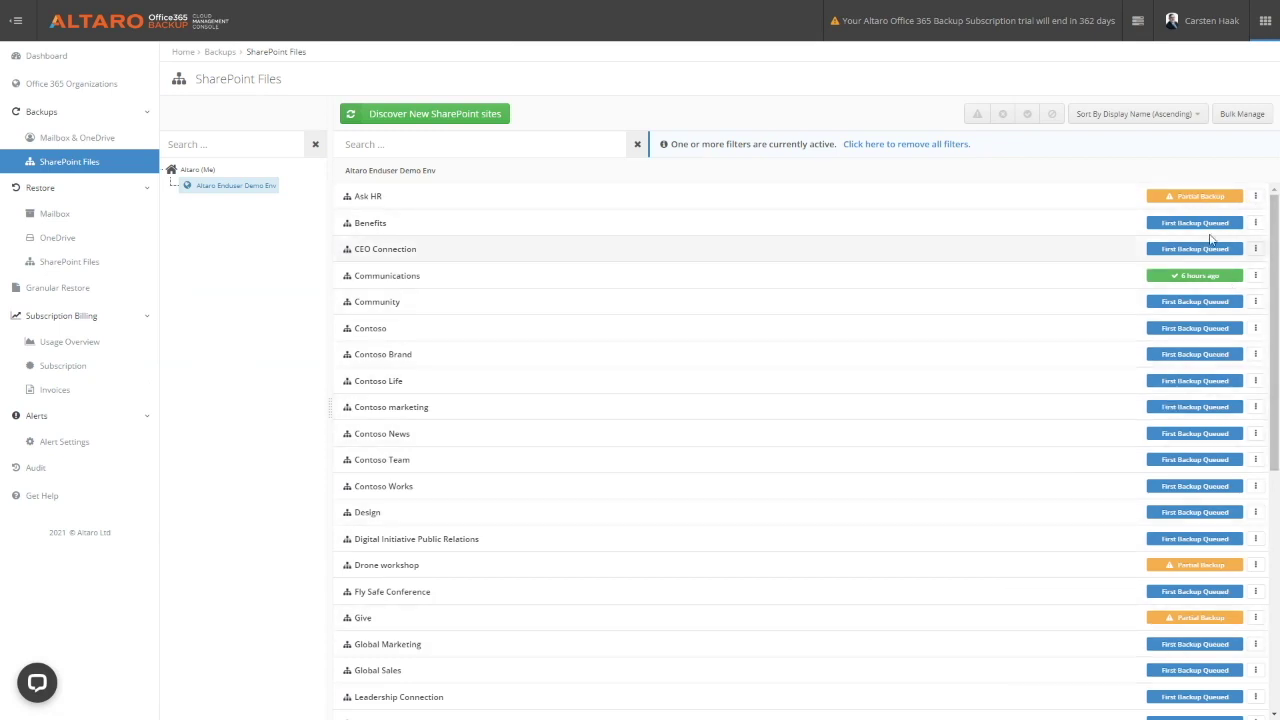
mouse_move(1207, 677)
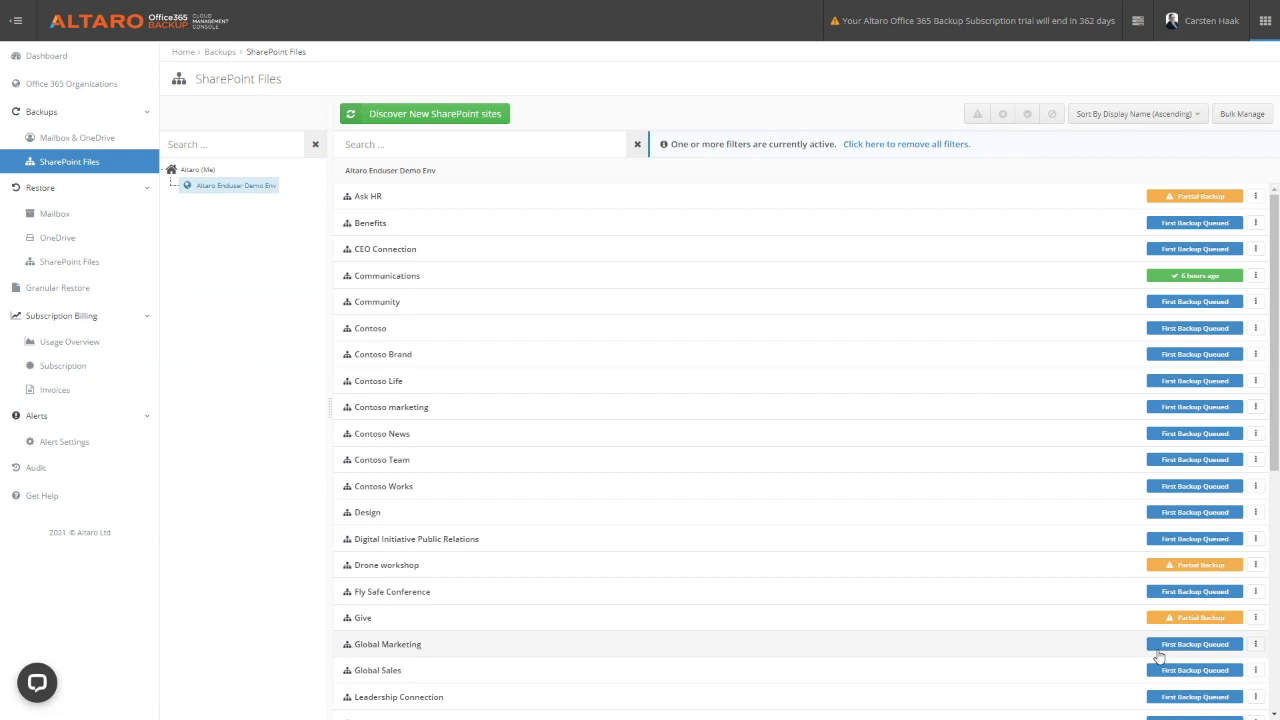
mouse_move(1213, 354)
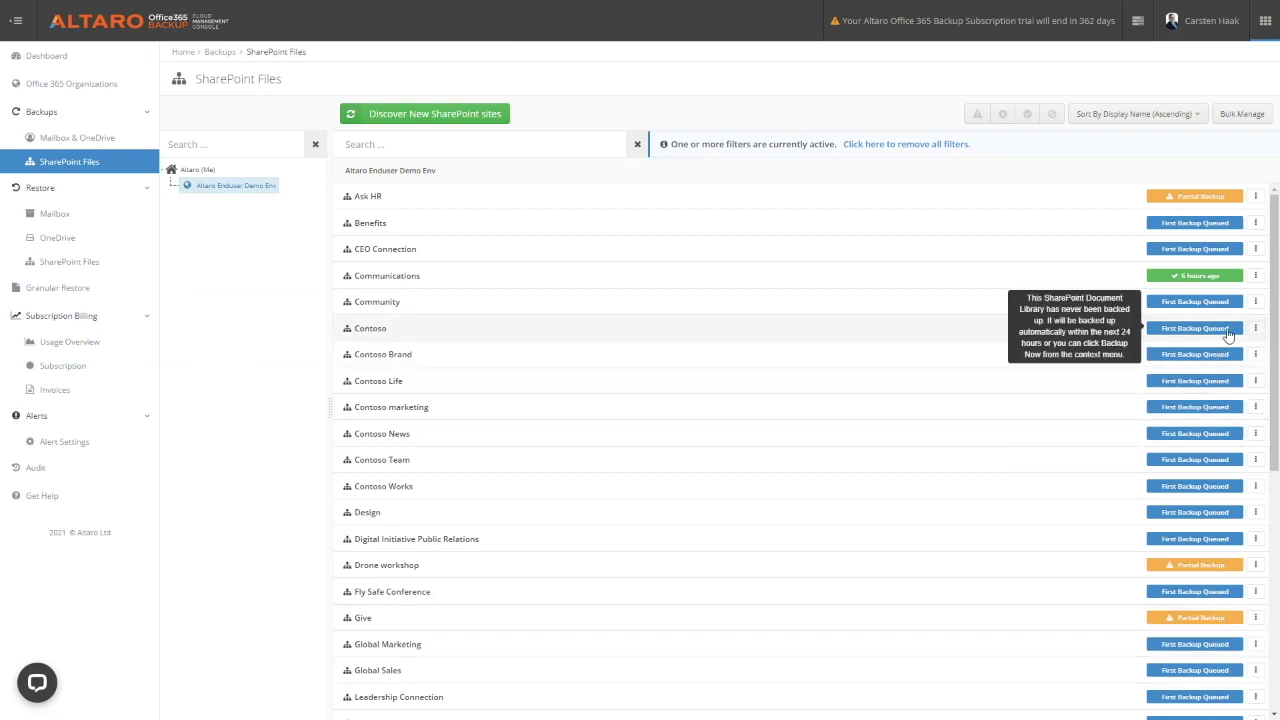
mouse_move(1220, 284)
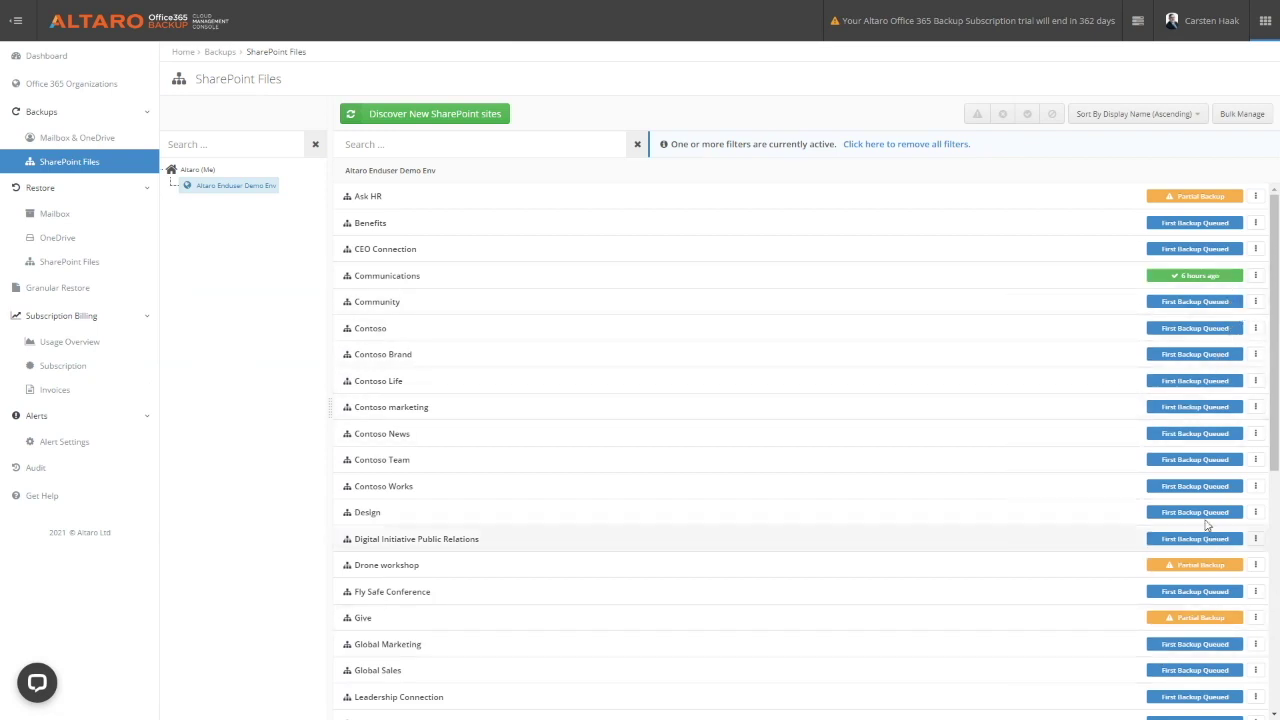
left_click_drag(1274, 468, 1272, 712)
scroll(808, 451, "up", 10)
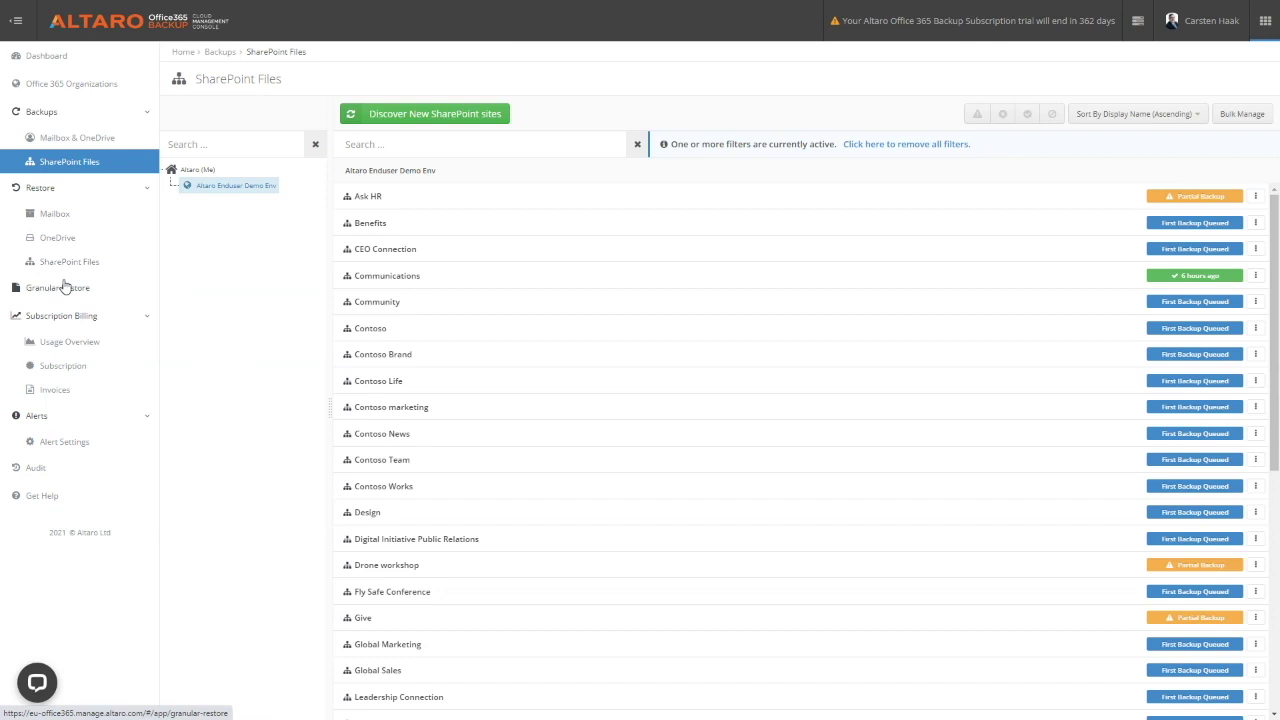
- Start a mailbox restore from the Altaro Enduser Demo Env organization and select the first listed mailbox as its source
left_click(55, 214)
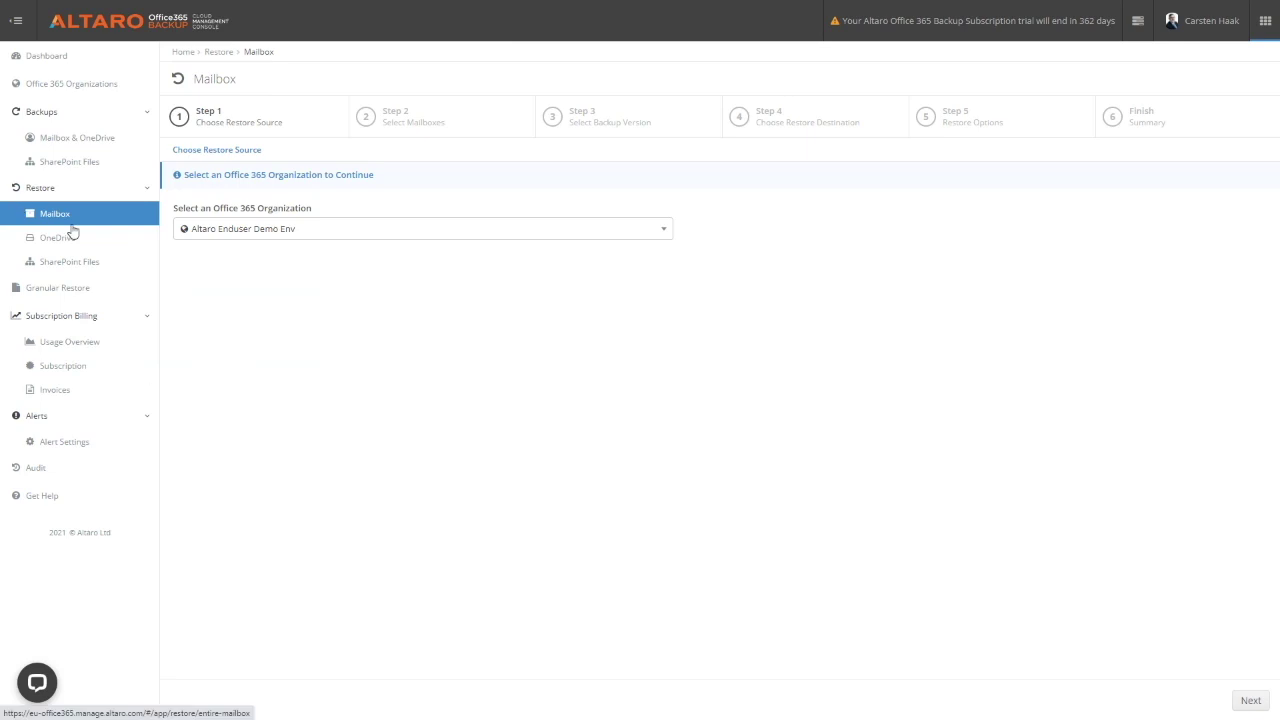
left_click(226, 234)
left_click(218, 283)
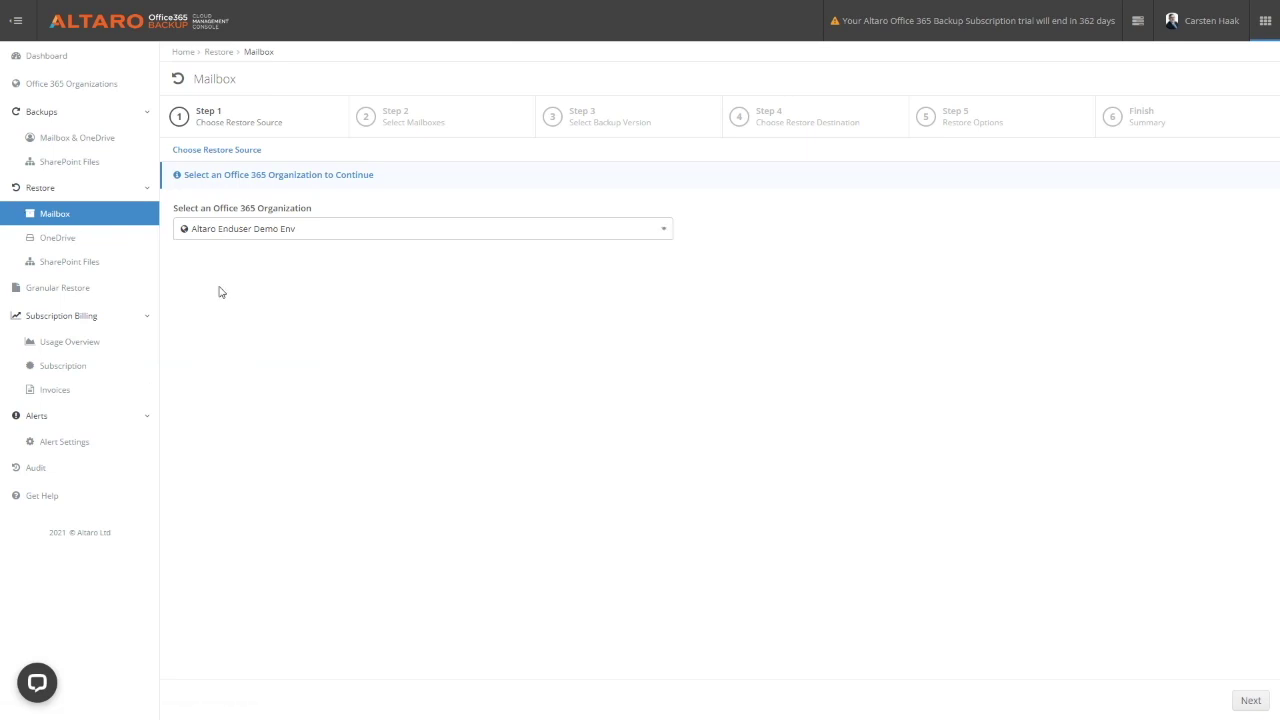
left_click(1250, 701)
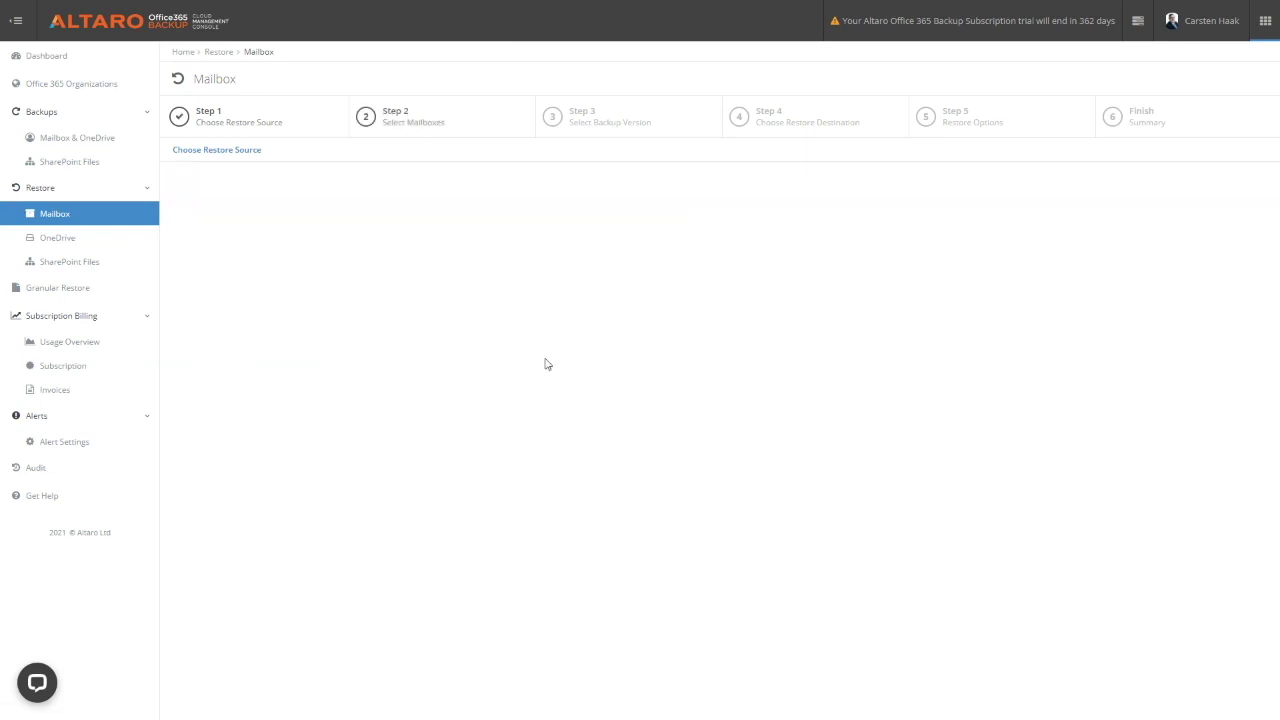
left_click(251, 266)
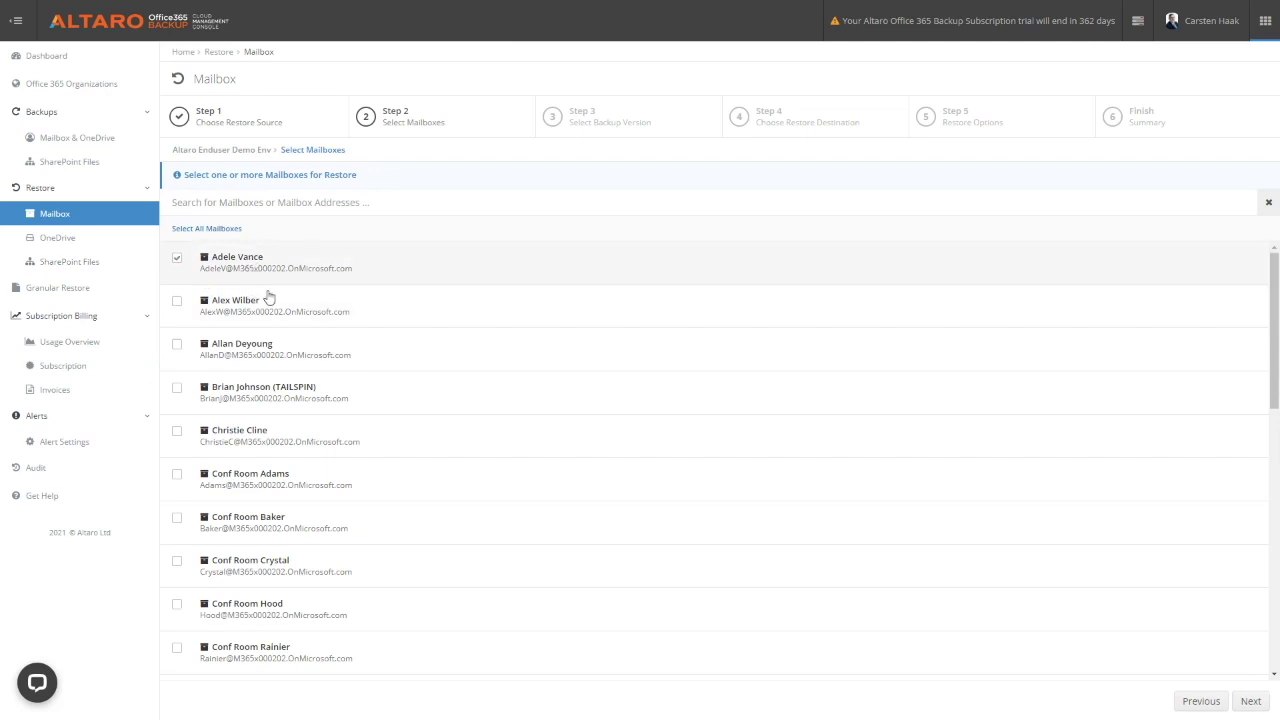
left_click(1250, 701)
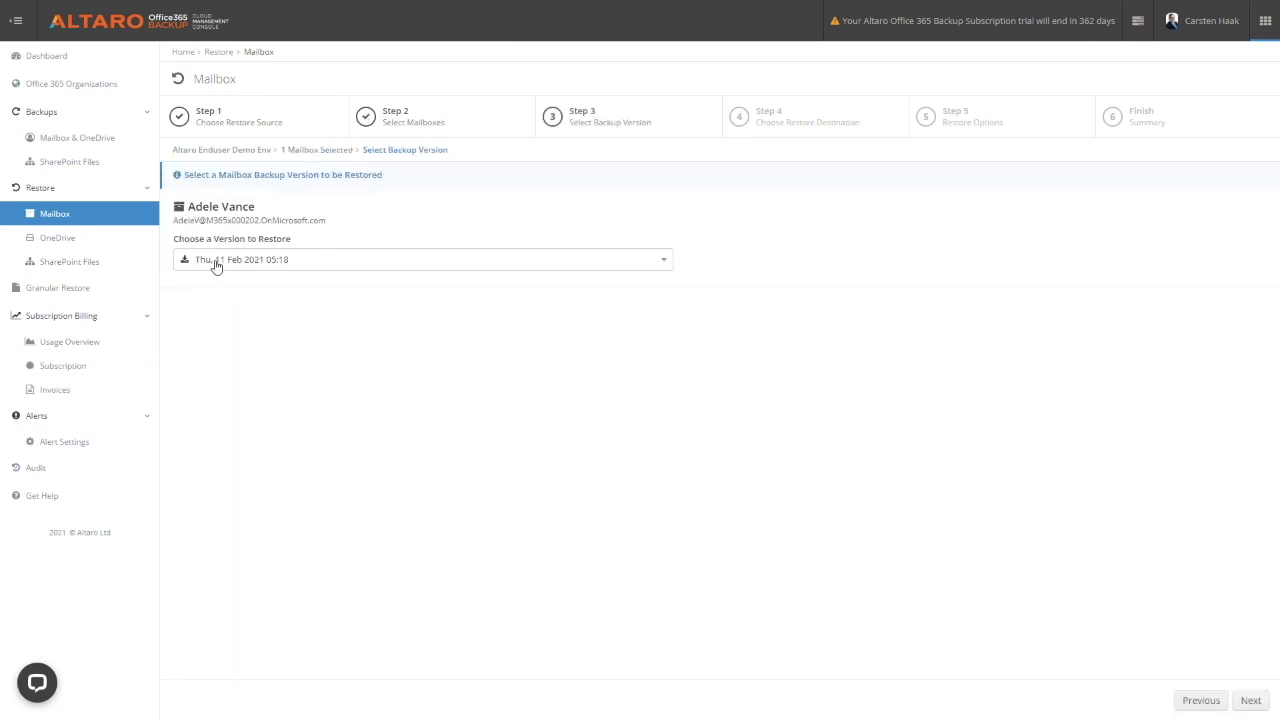
- Choose the Thu, 11 Feb 2021 05:18 backup version and proceed to the restore destination choices
left_click(240, 261)
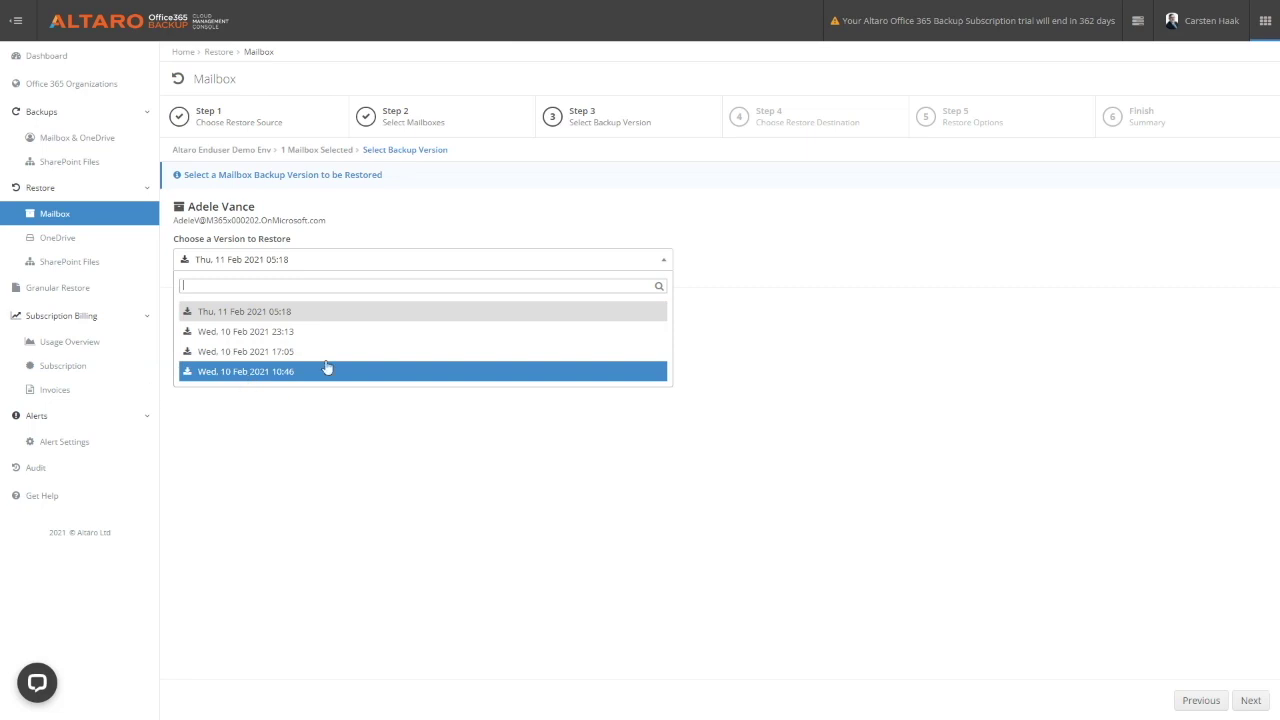
left_click(286, 313)
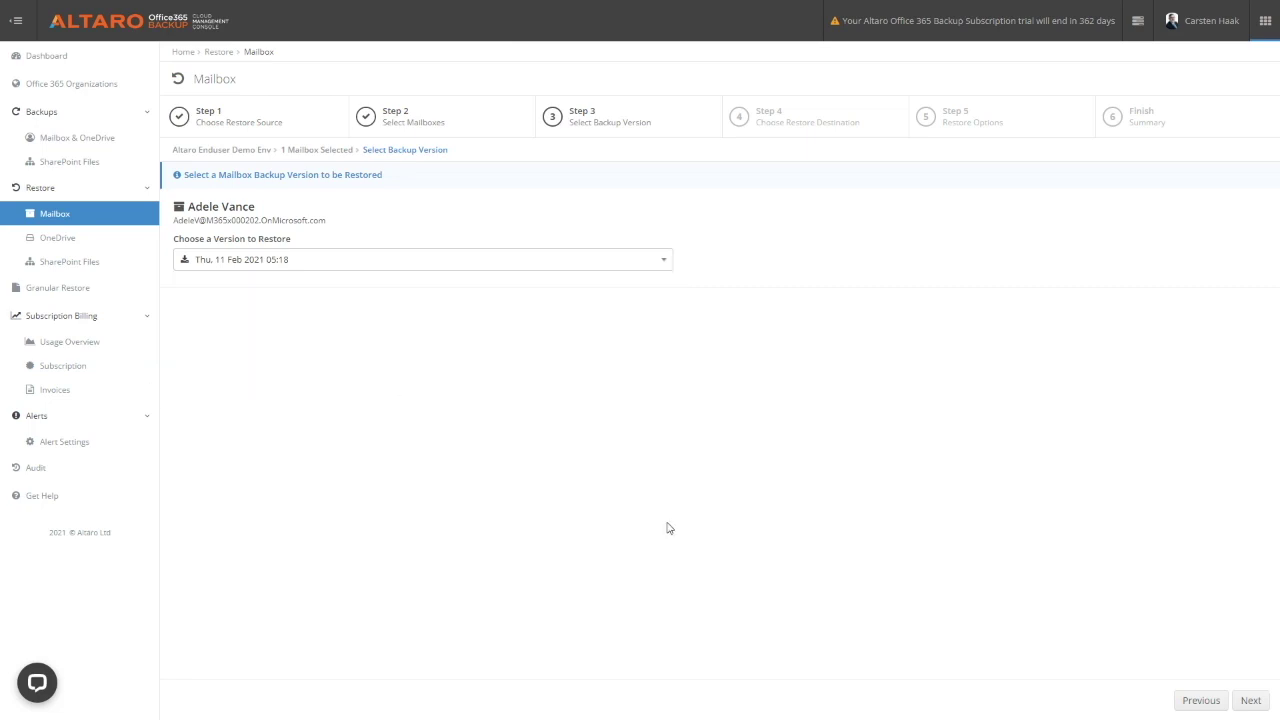
left_click(1250, 700)
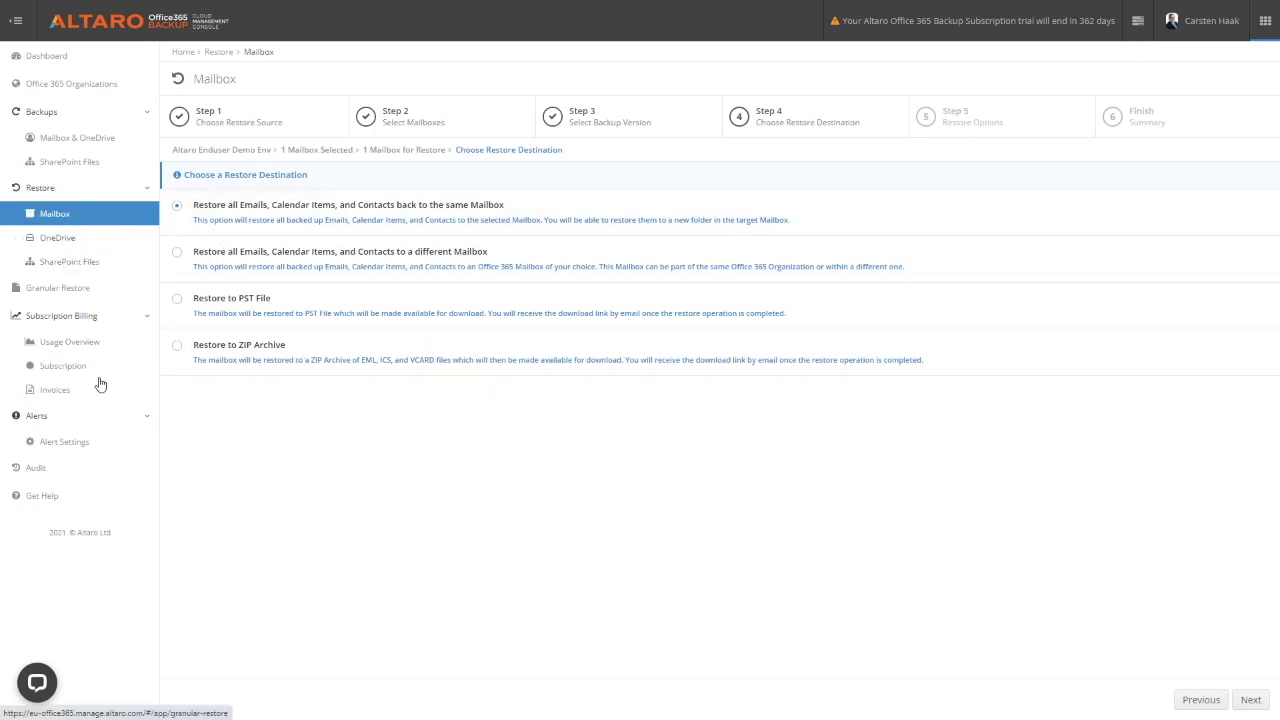
- Leave the mailbox restore for Granular Restore, discarding the session in progress
left_click(52, 289)
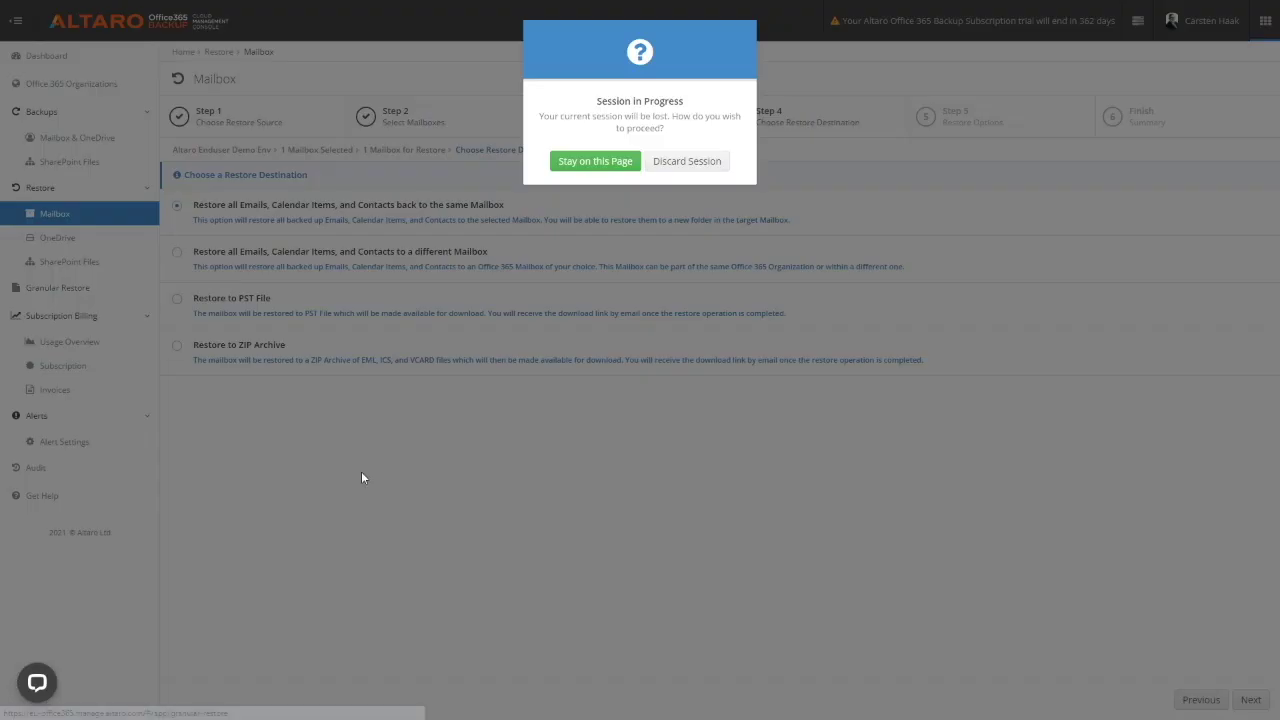
left_click(705, 160)
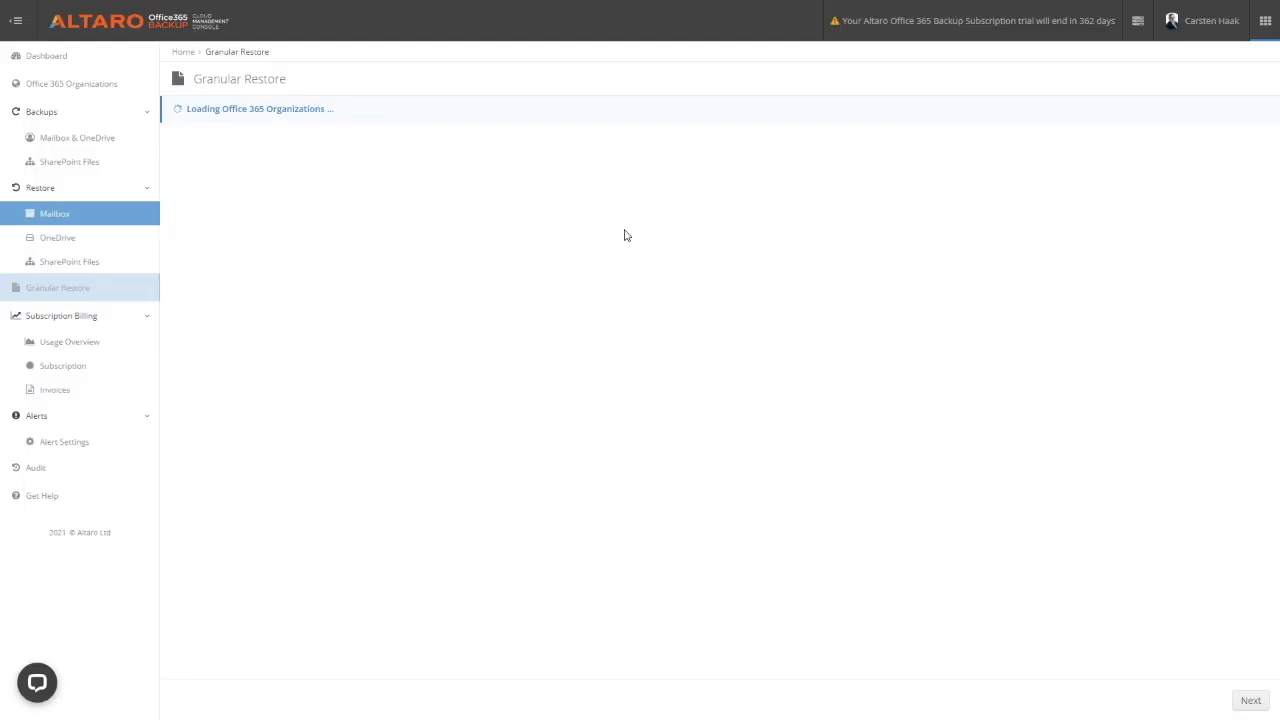
- Select the Altaro Enduser Demo Env organization for the granular restore and verify the credentials with the account password
left_click(291, 167)
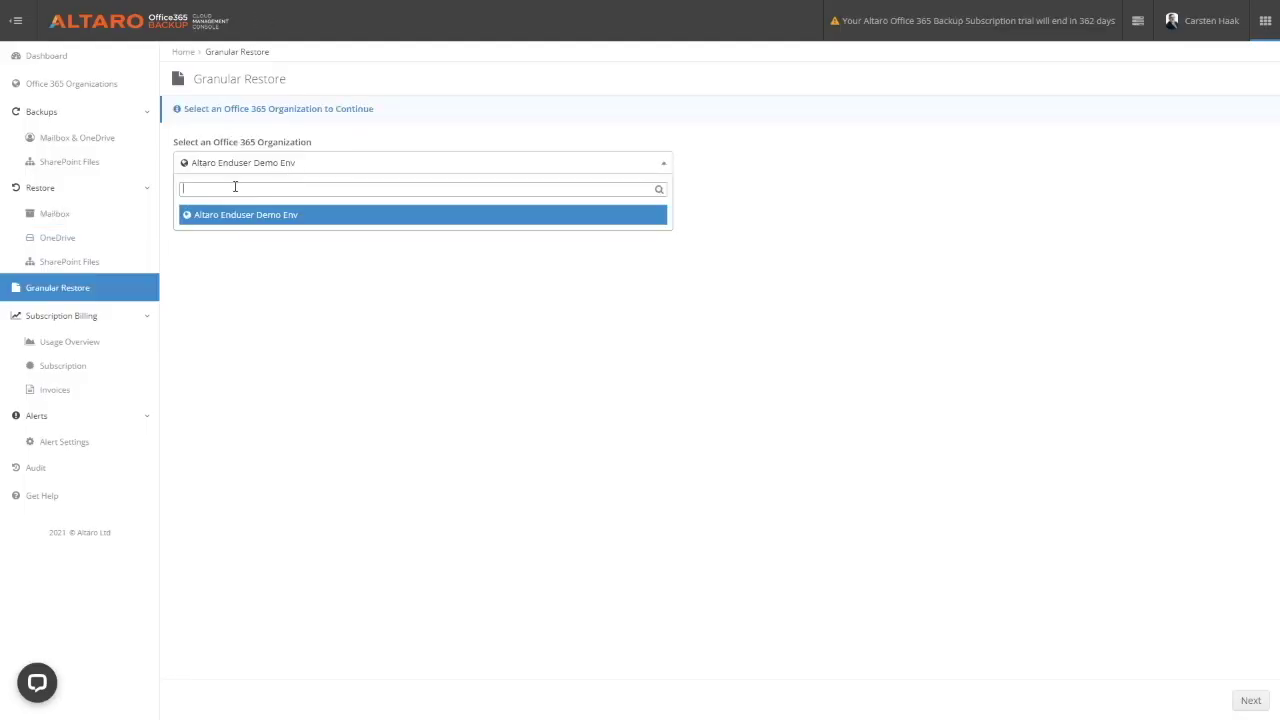
left_click(257, 217)
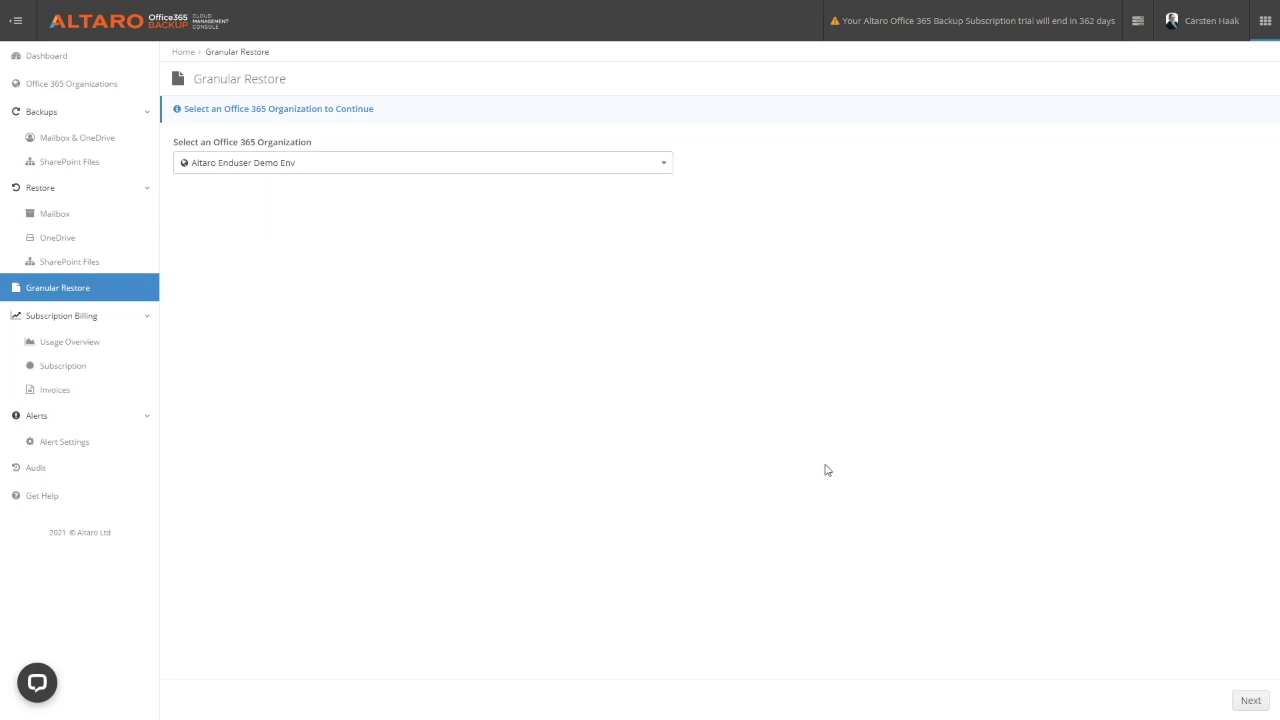
left_click(1259, 707)
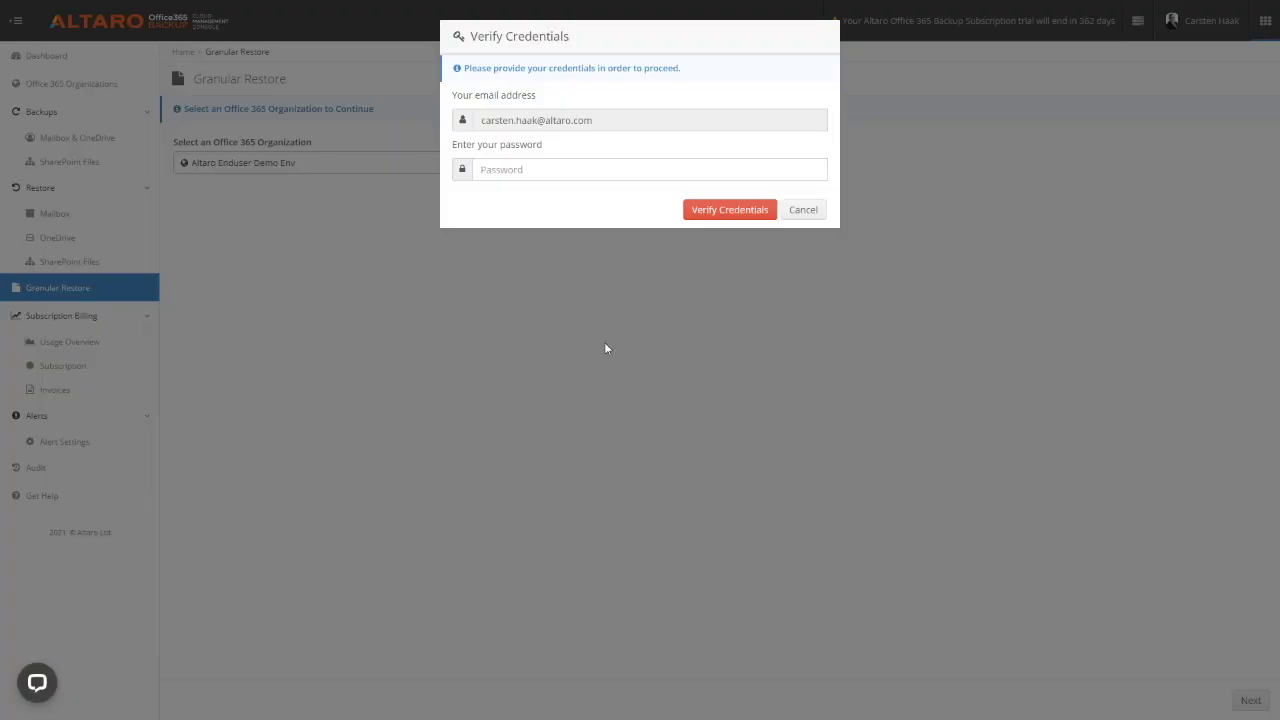
left_click(719, 214)
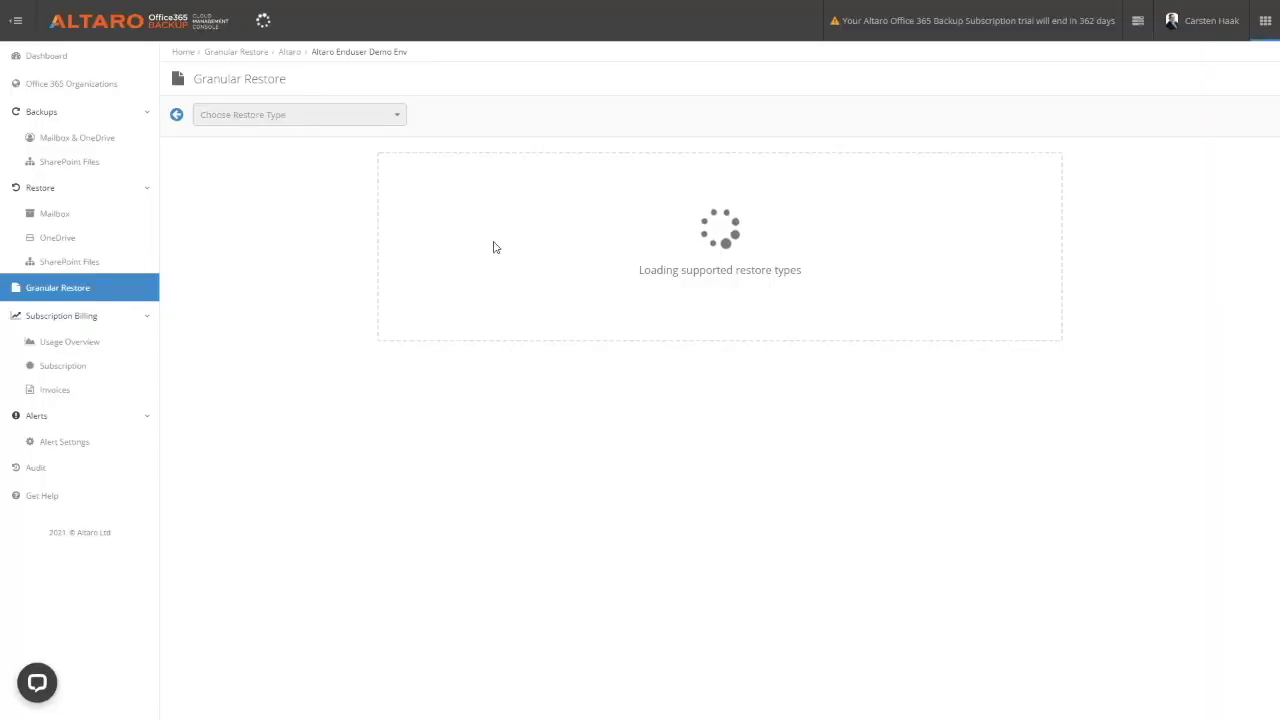
- Set the restore type to Mailbox and load the first listed mailbox to browse its backed-up Inbox
left_click(275, 117)
left_click(232, 166)
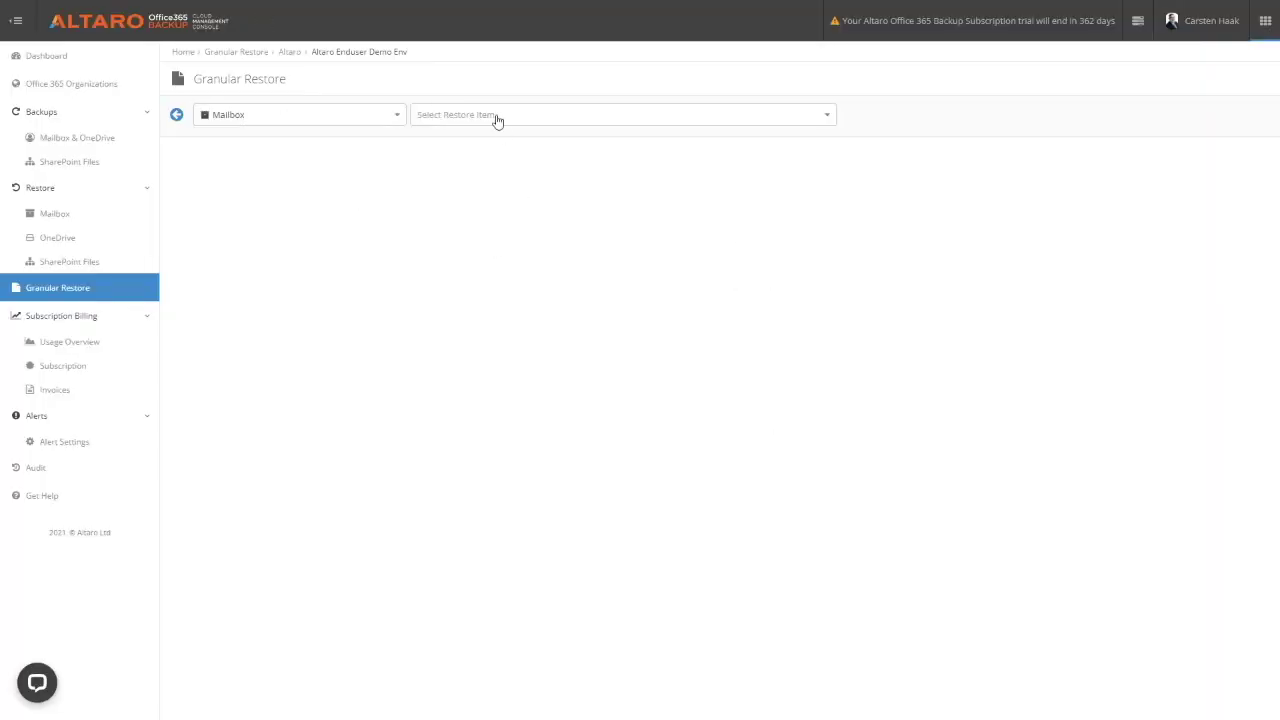
left_click(500, 119)
left_click(476, 168)
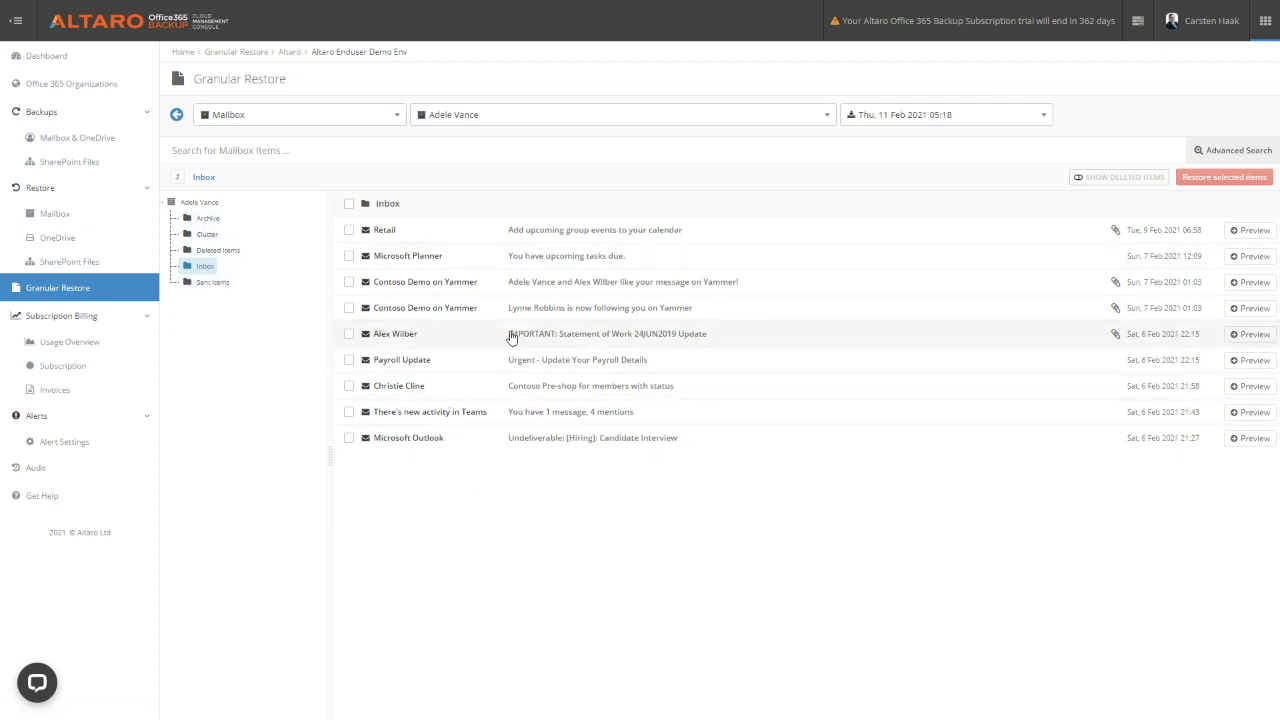
- Start restoring the Retail email from the Inbox, view the available restore destinations, and cancel the restore
left_click(395, 232)
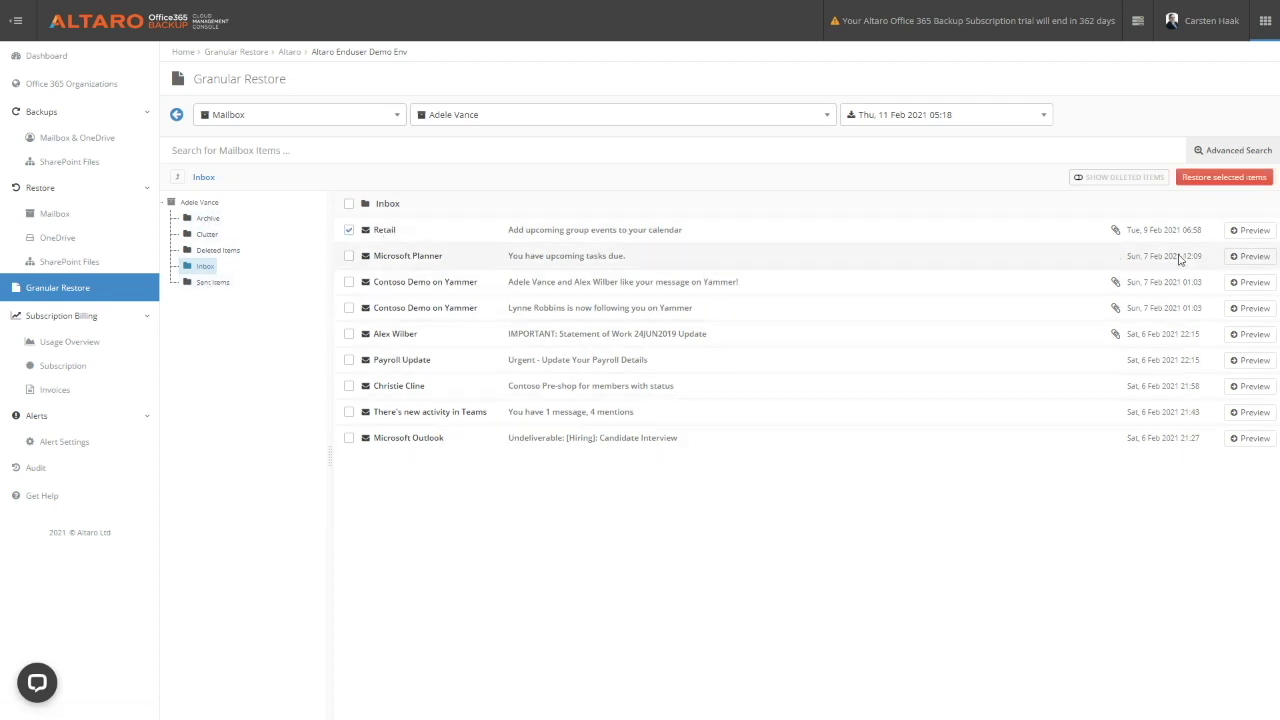
left_click(1205, 180)
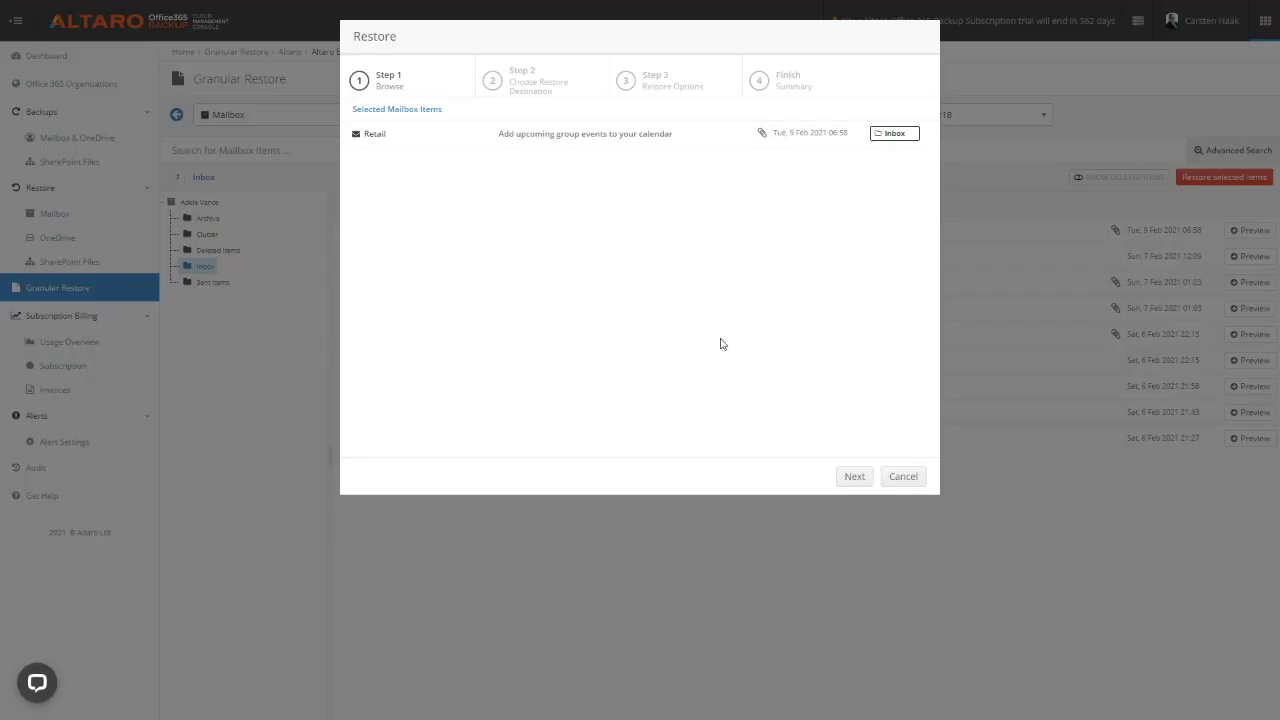
left_click(854, 476)
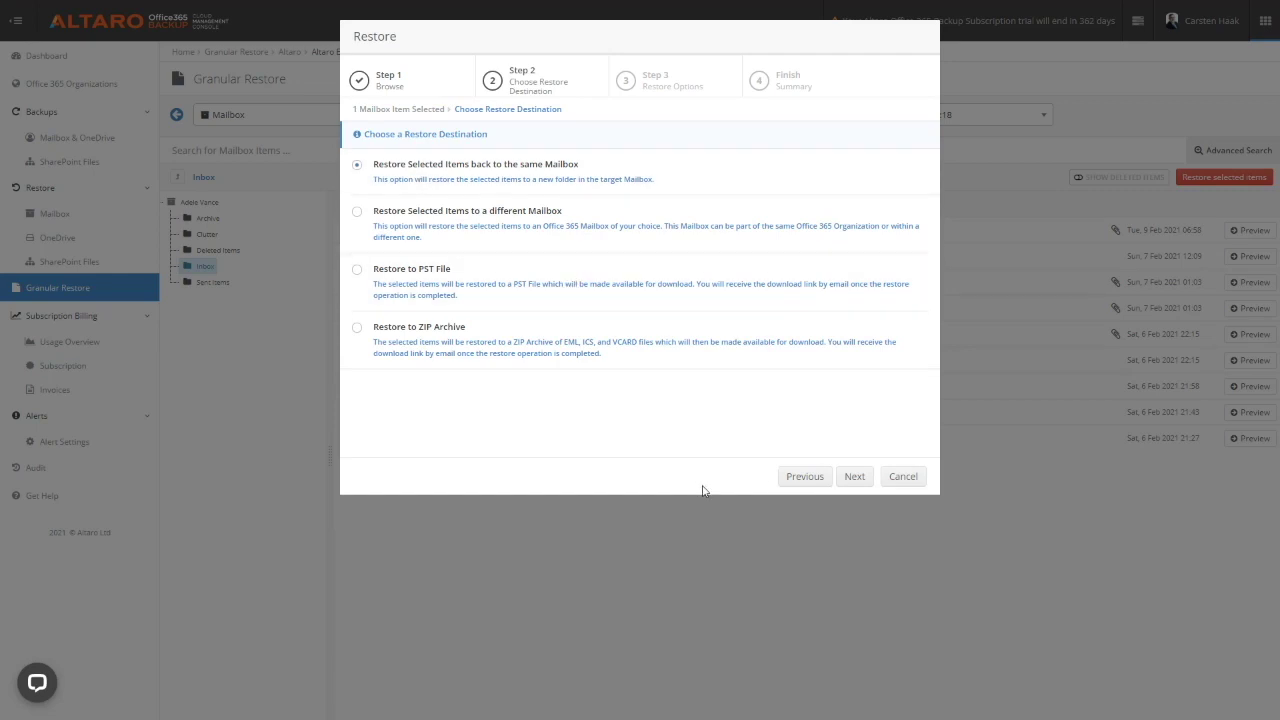
left_click(915, 478)
- Preview the Retail email "Add upcoming group events to your calendar"
left_click(1249, 230)
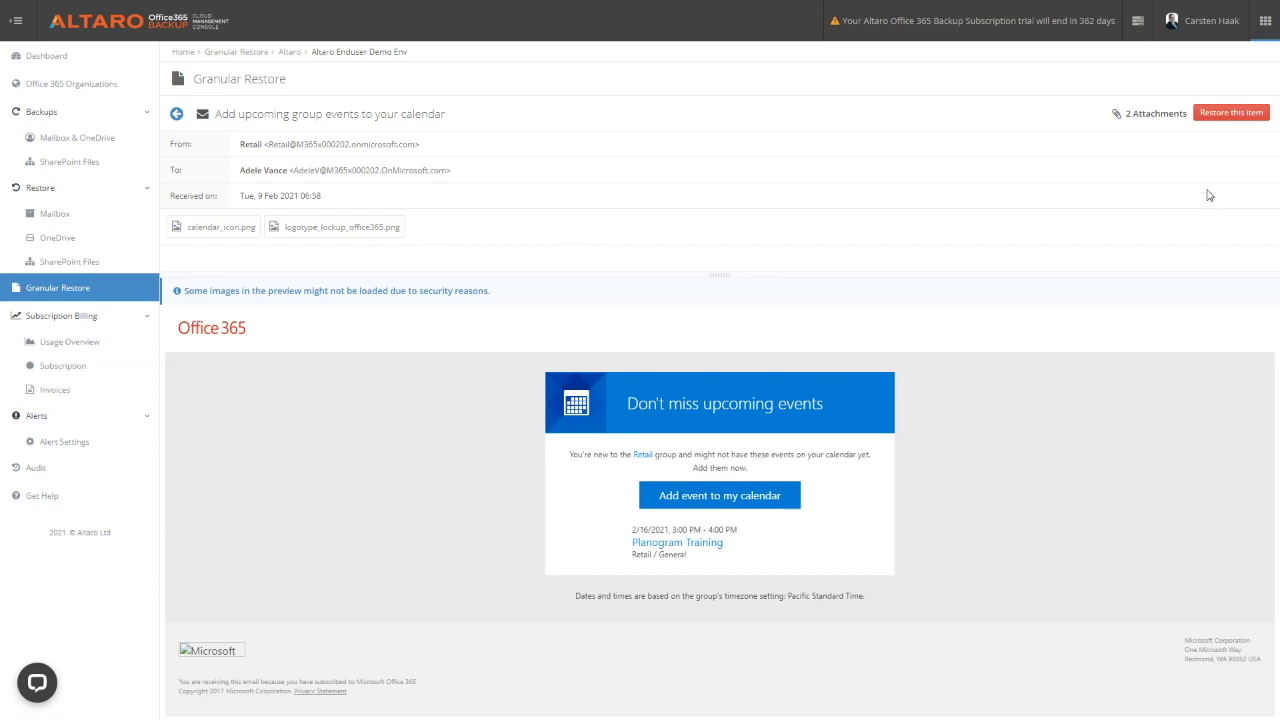
- Start restoring the previewed Retail email, review the restore destinations from the same mailbox to ZIP archive, and cancel the restore
left_click(1241, 114)
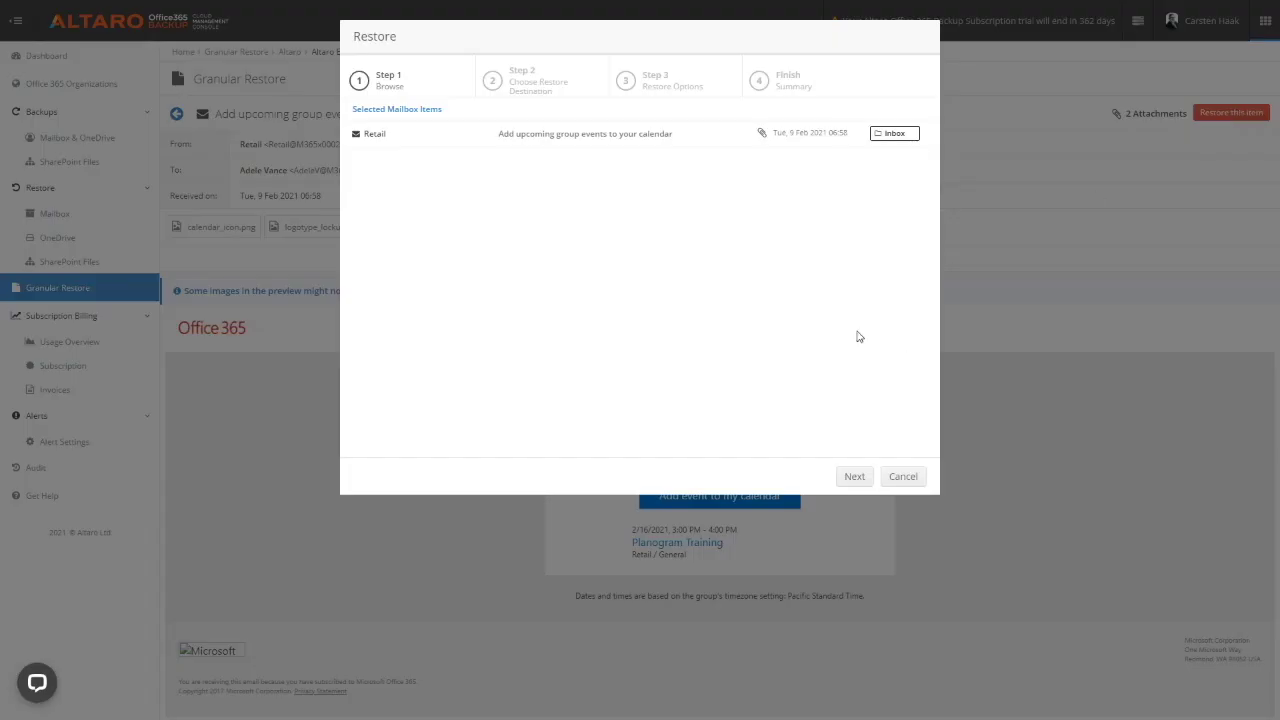
left_click(854, 476)
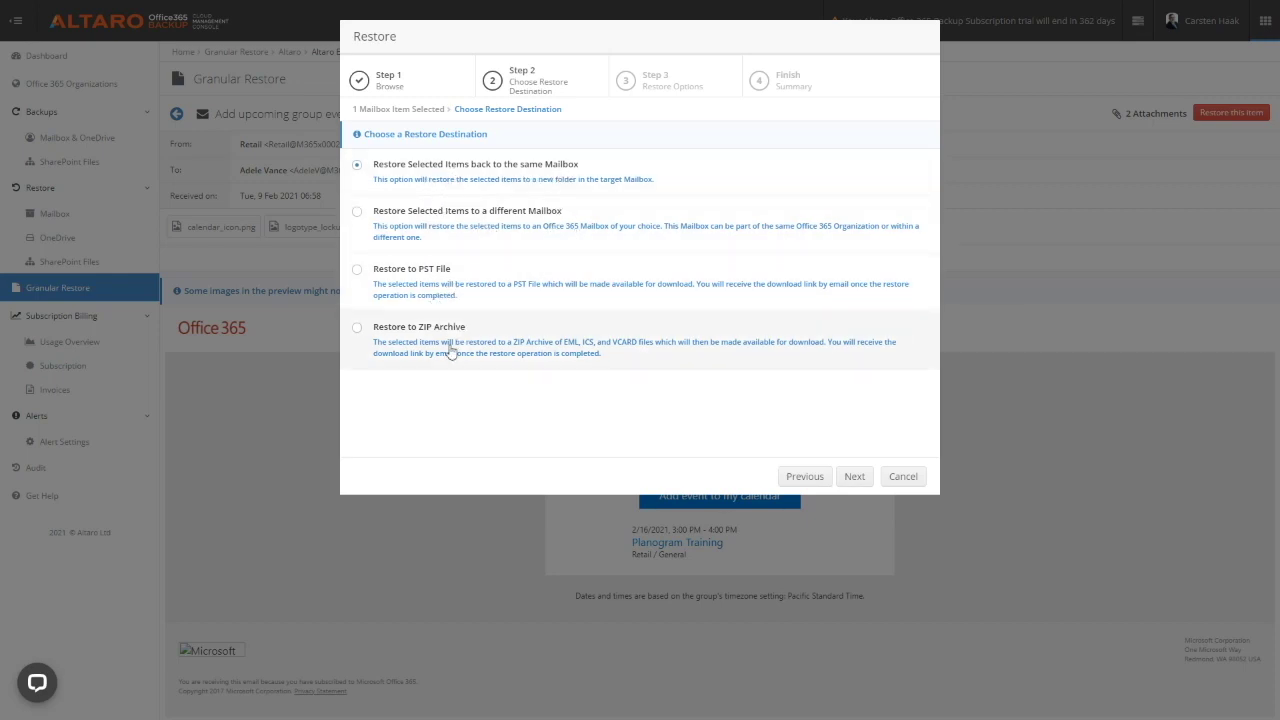
left_click(904, 477)
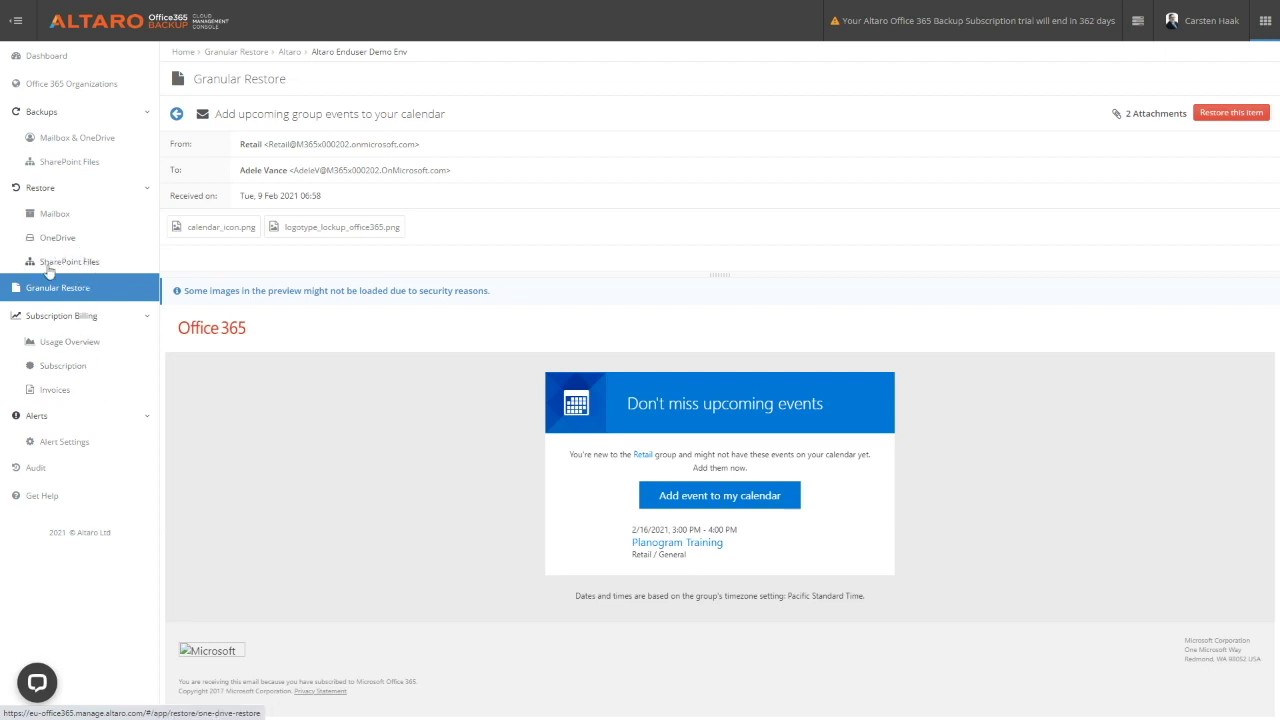
- Discard the granular restore session and review the subscription billing's Usage Overview and Subscription pages
left_click(65, 344)
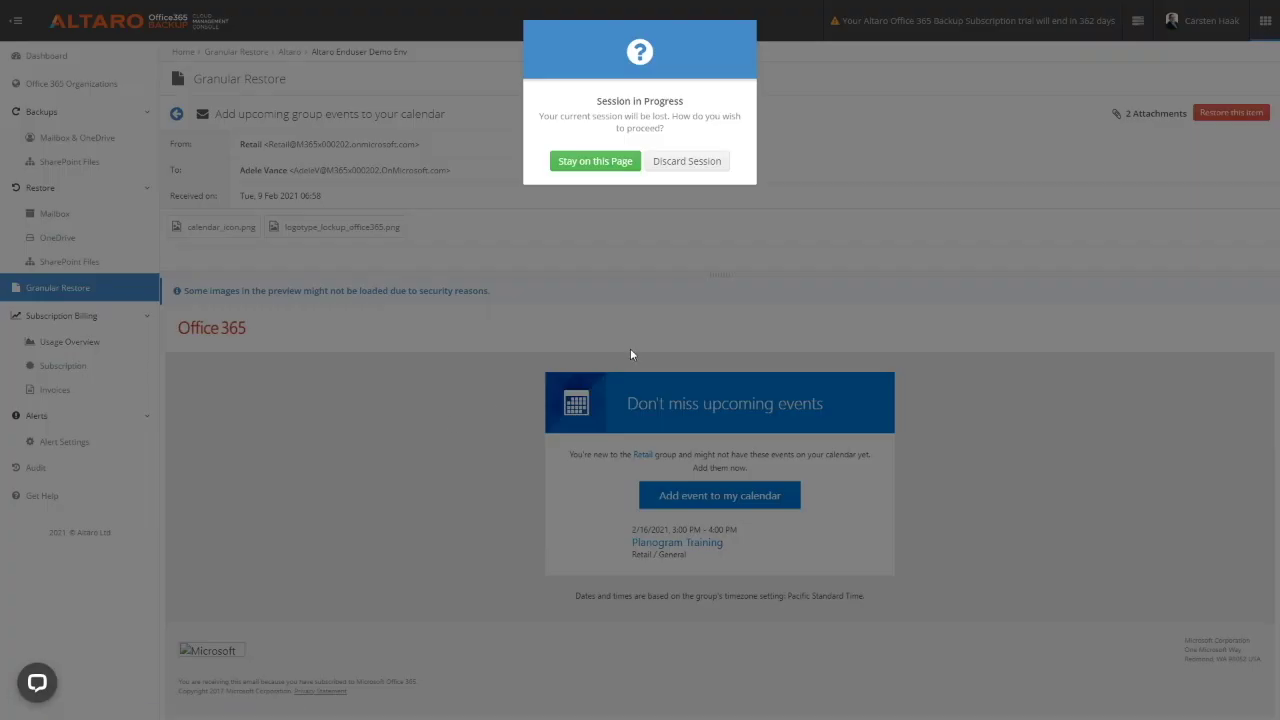
left_click(688, 168)
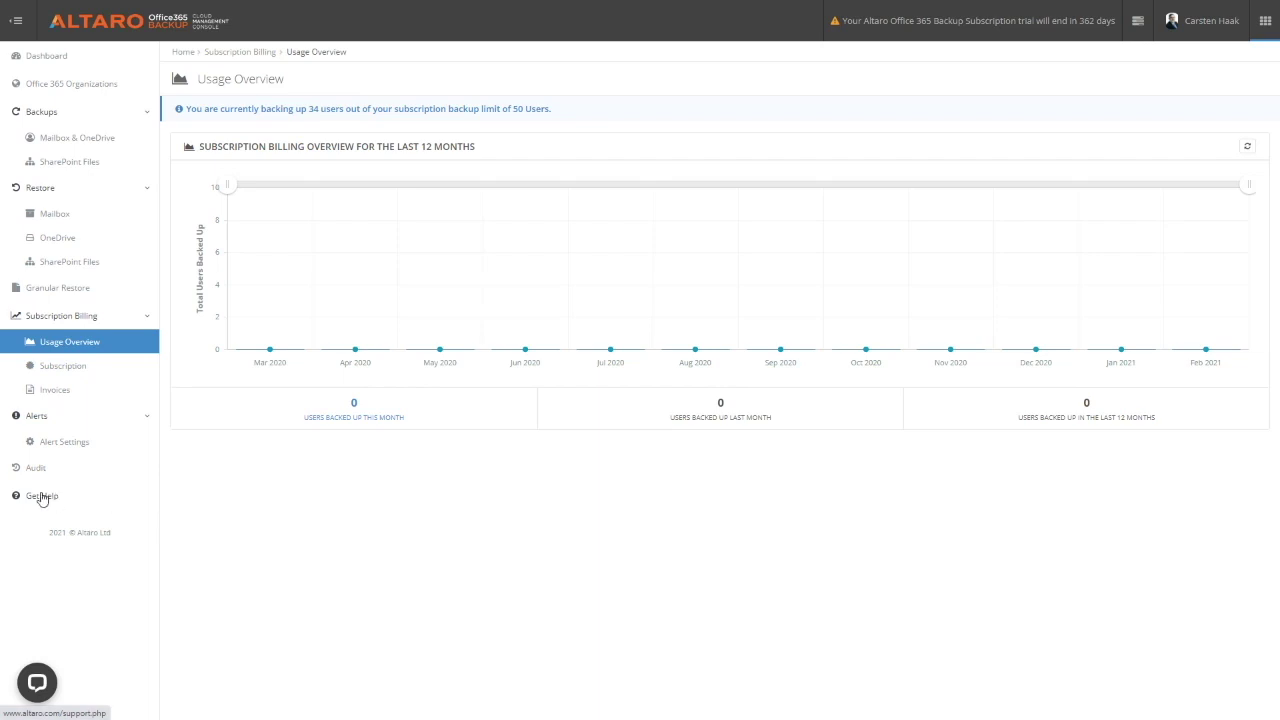
left_click(68, 368)
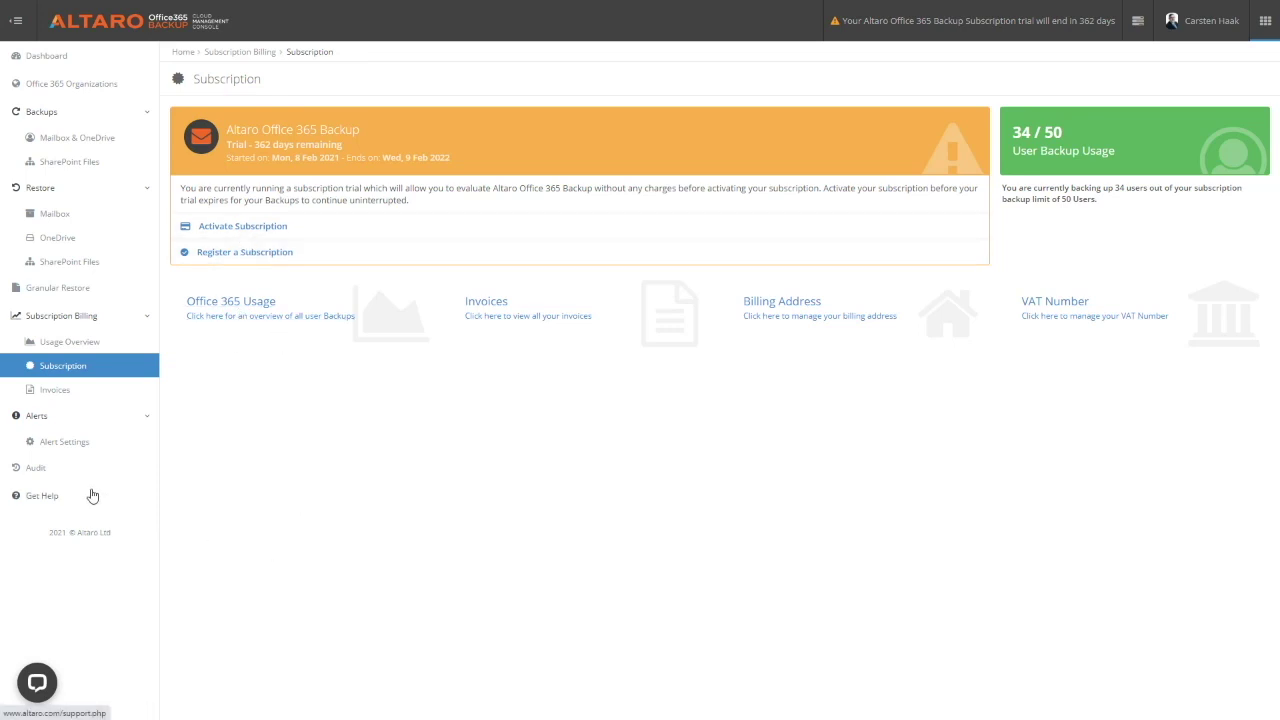
- In the alert settings, add an email alert recipient, enable every first-backup and successful-restore notification for Mailbox, SharePoint and OneDrive, and save
left_click(68, 444)
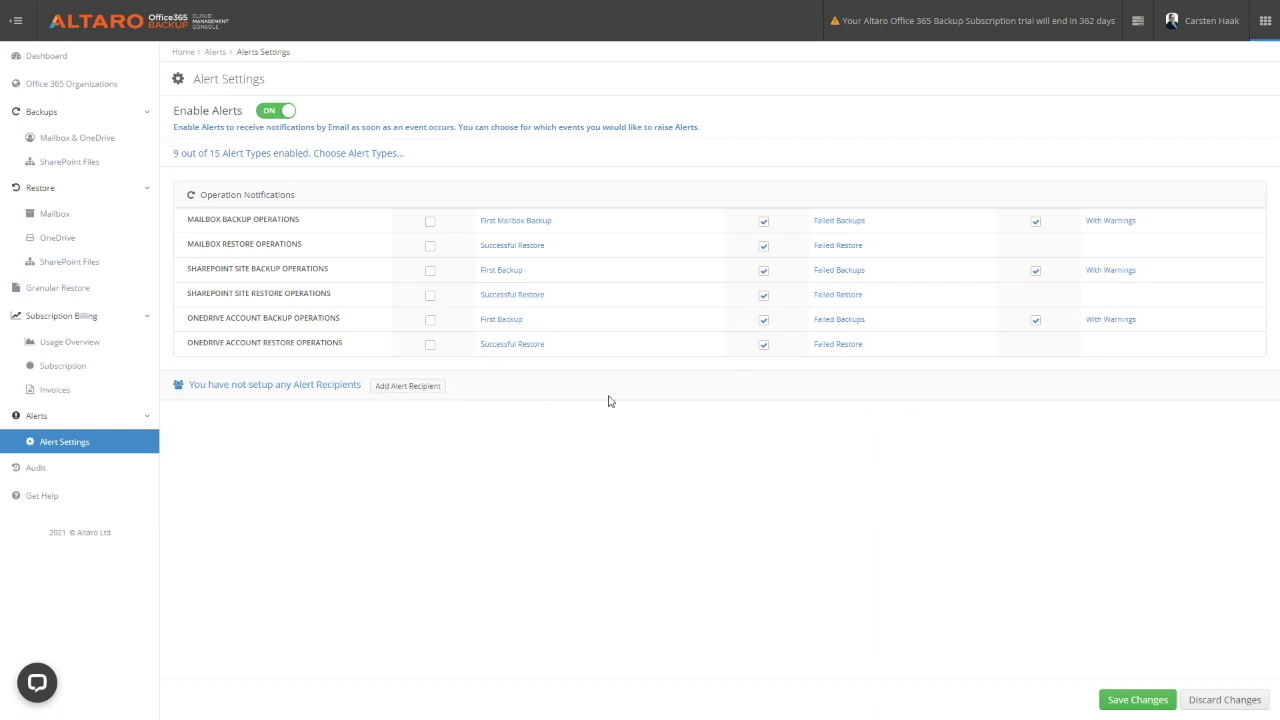
left_click(413, 388)
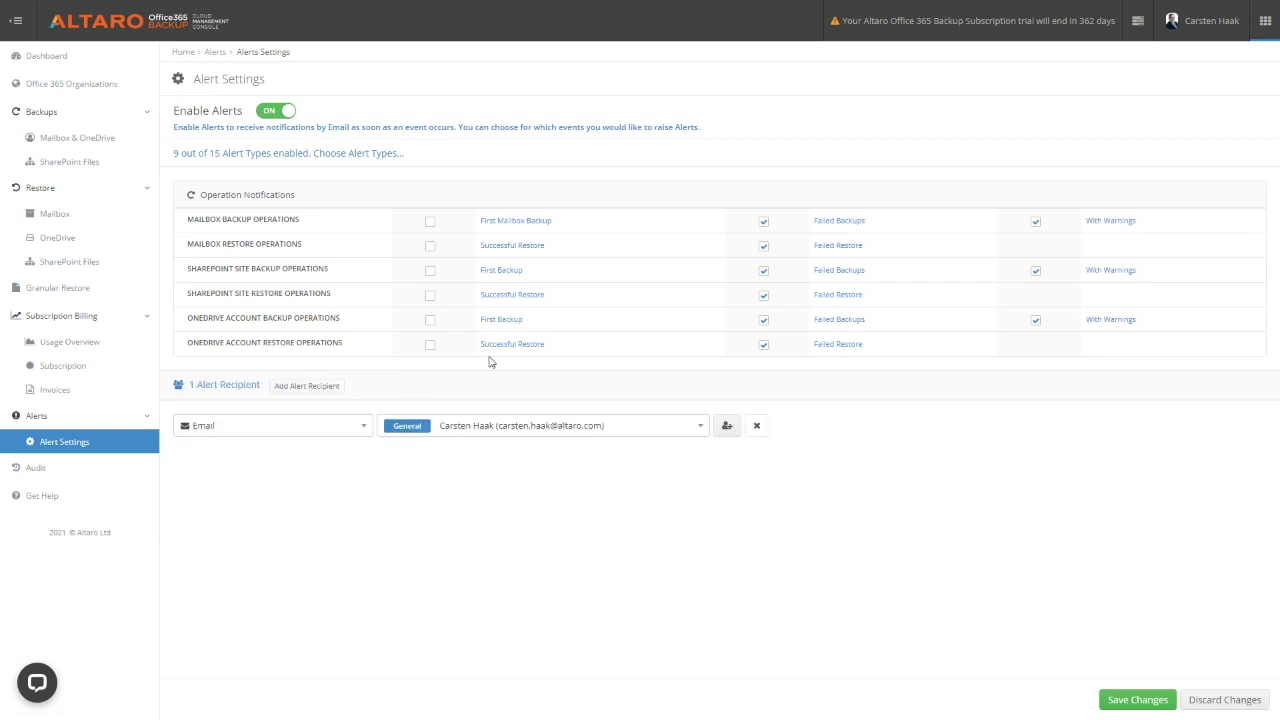
left_click(430, 221)
left_click(430, 246)
left_click(430, 270)
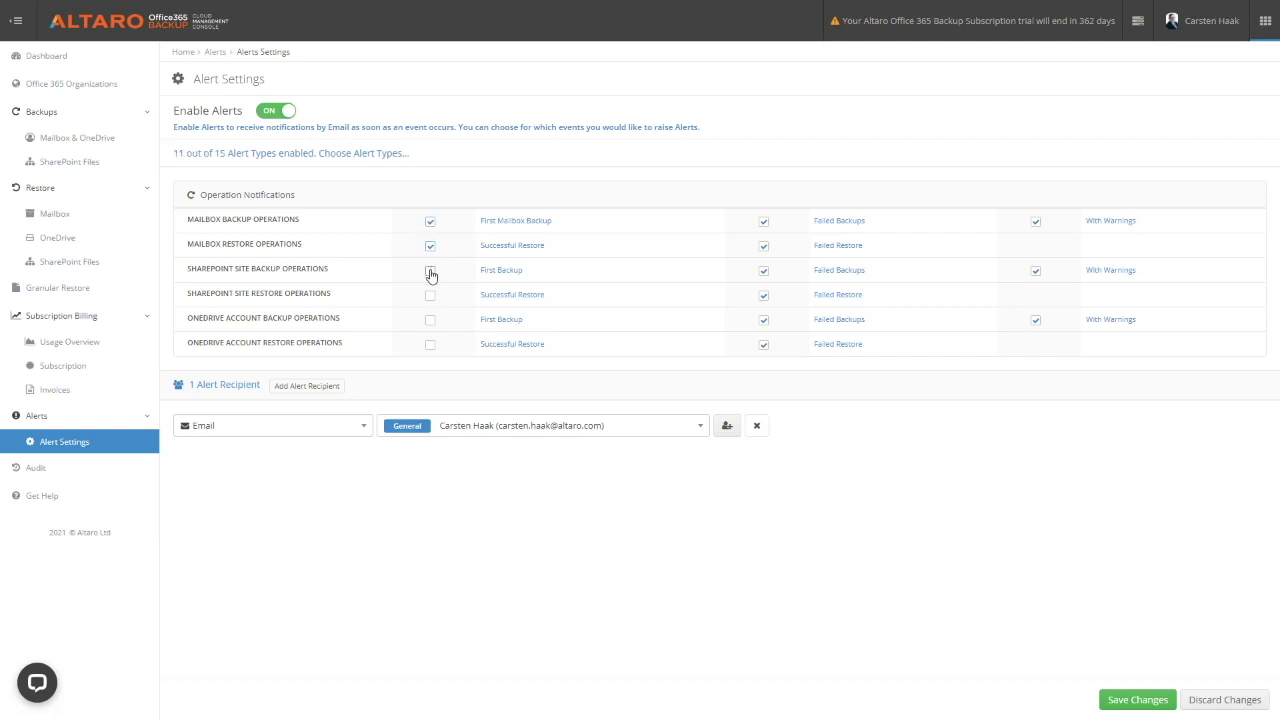
left_click(430, 296)
left_click(430, 320)
left_click(430, 345)
left_click(1147, 702)
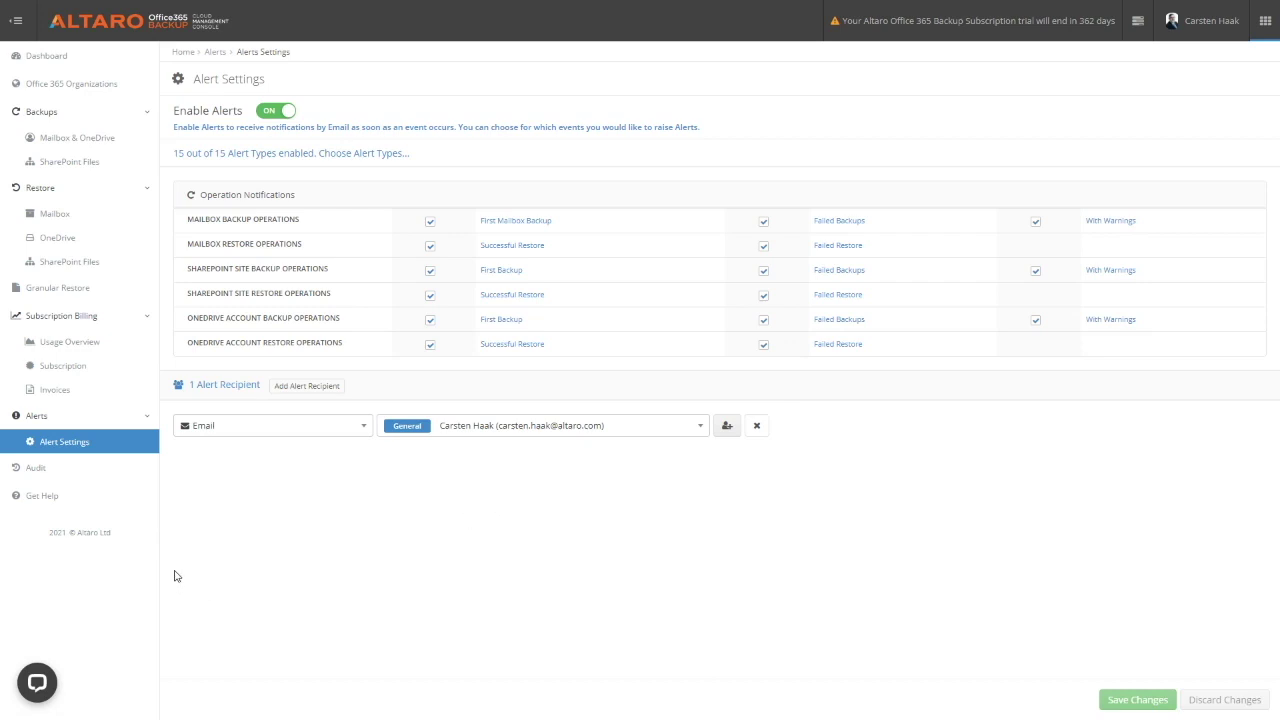
- Examine the audit log's entries for restore and configuration activity
left_click(33, 472)
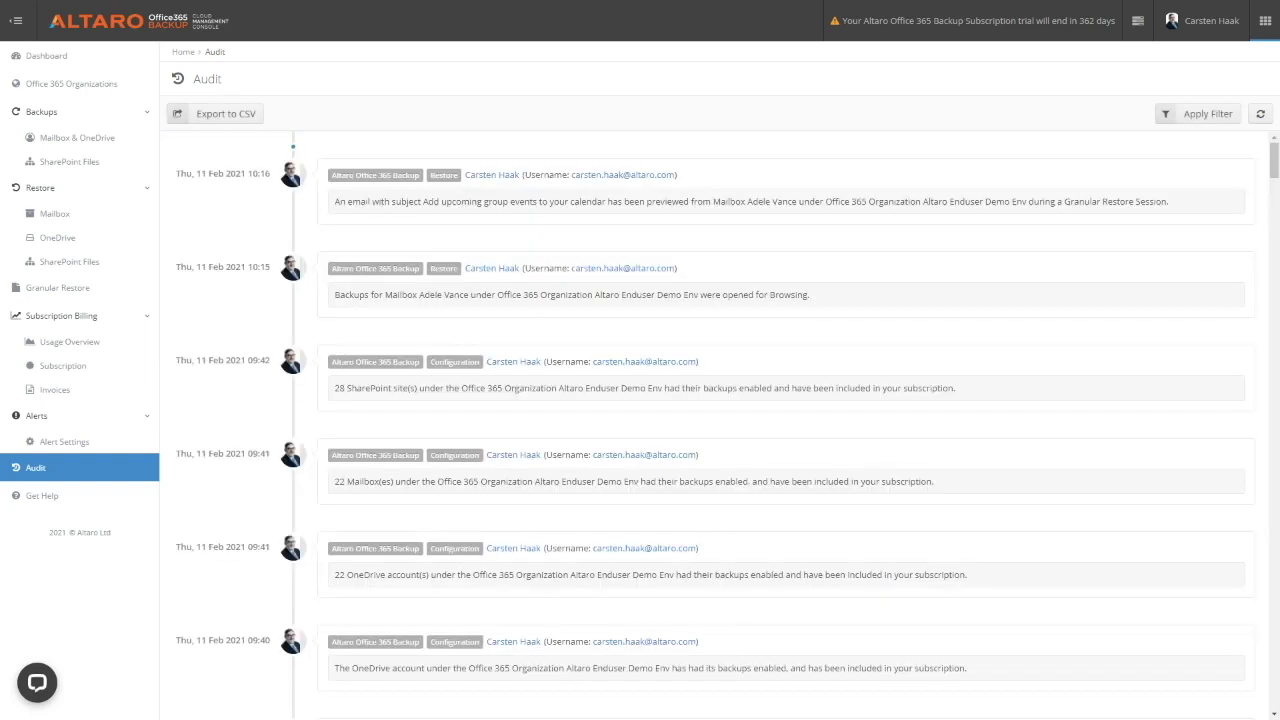
scroll(1276, 245, "down", 3)
left_click_drag(1274, 190, 1271, 150)
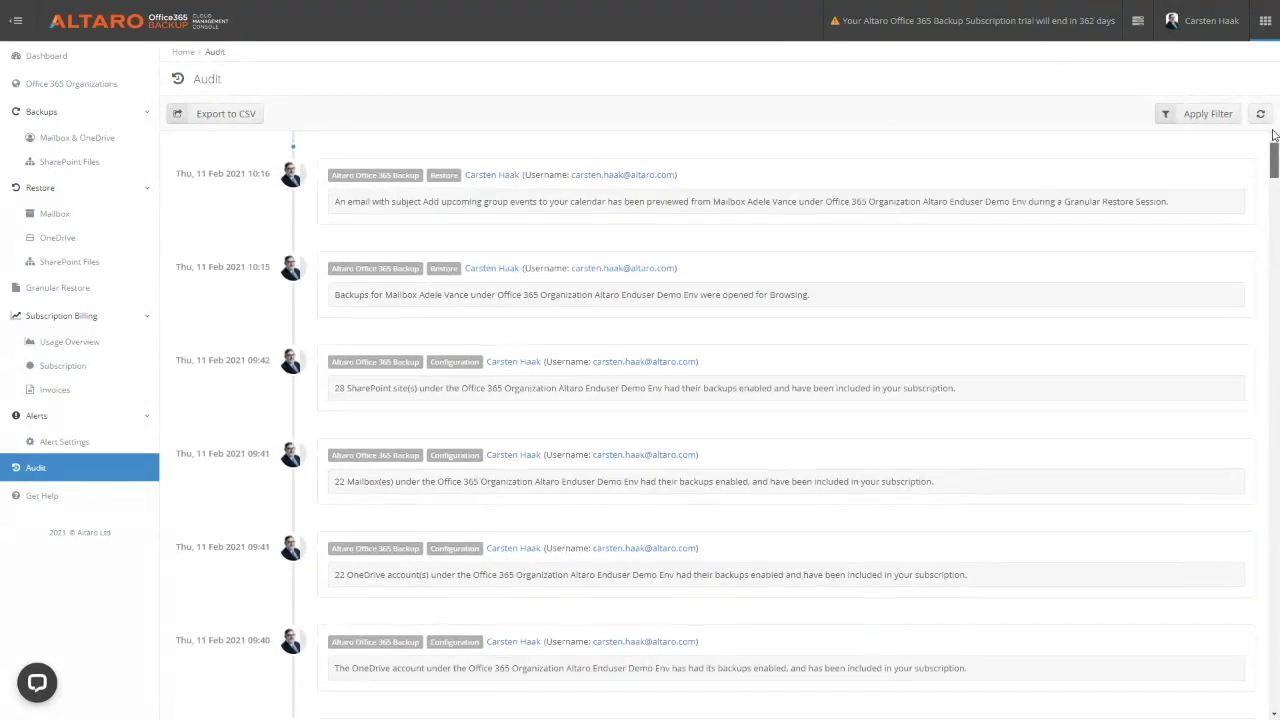
- Export the audit log to CSV, open audit.csv in Excel to examine its entries, and close the workbook
left_click(229, 114)
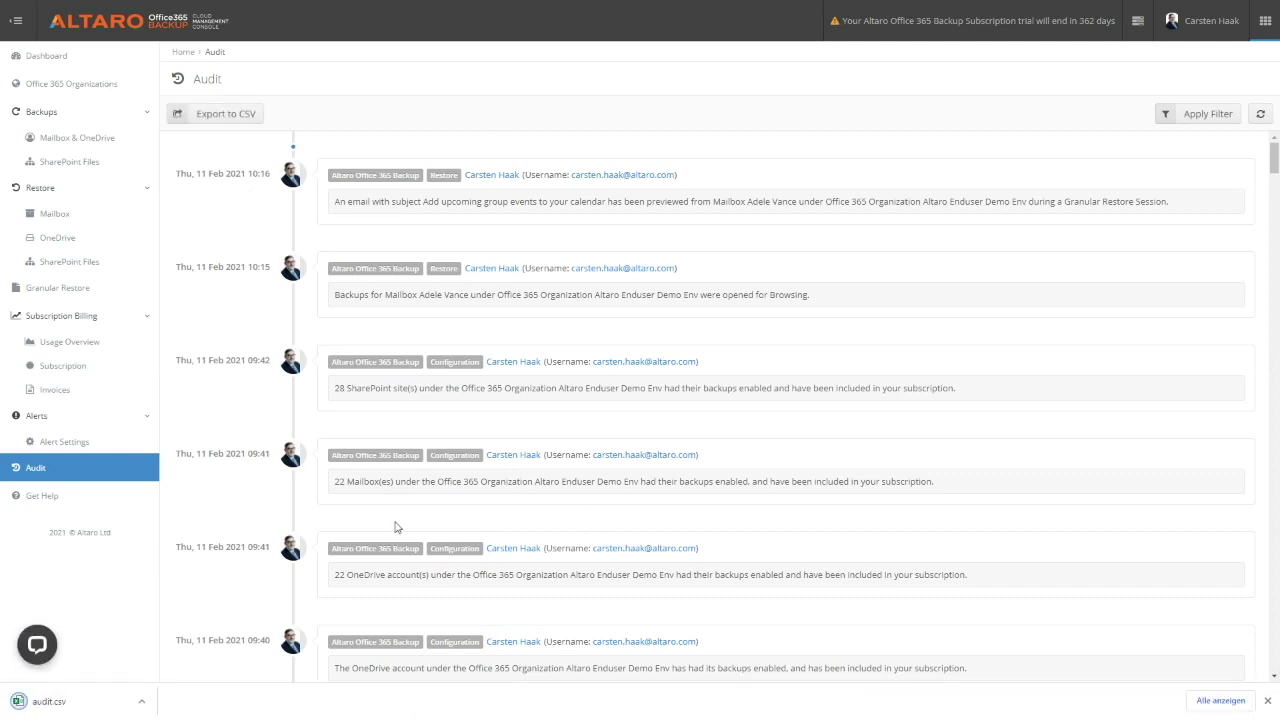
left_click(22, 703)
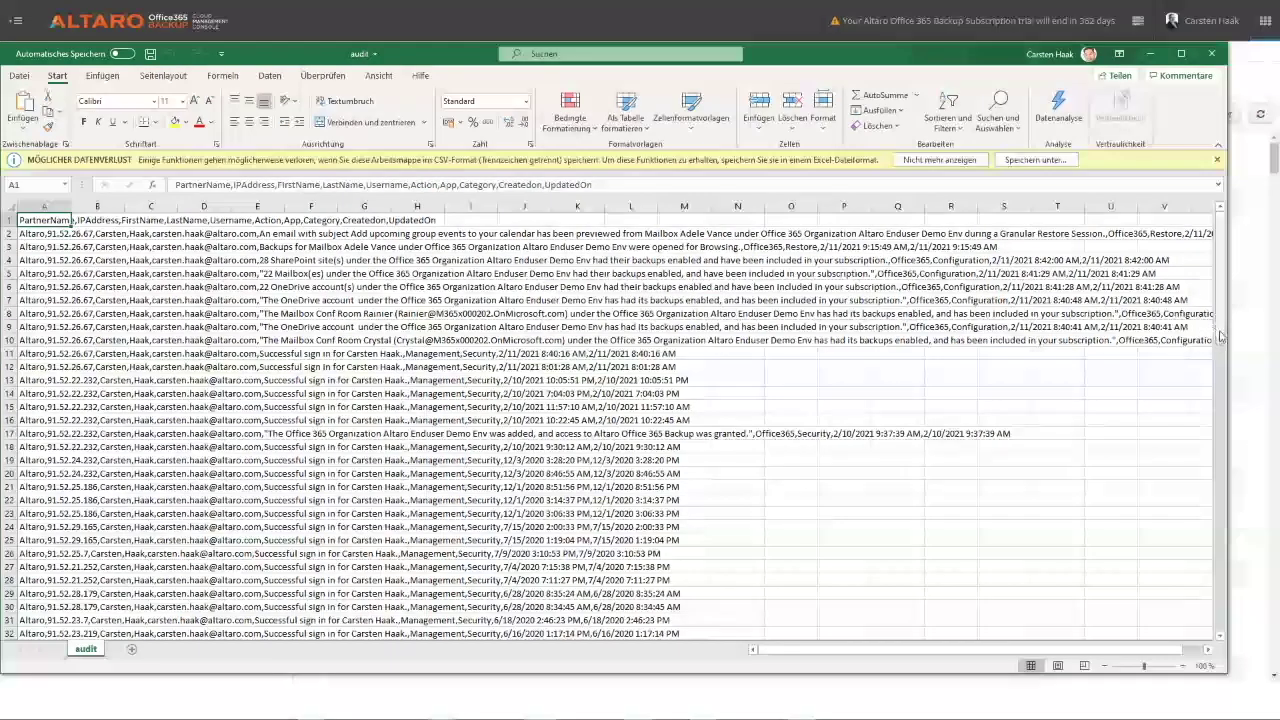
scroll(1222, 360, "down", 6)
left_click_drag(1222, 374, 1220, 225)
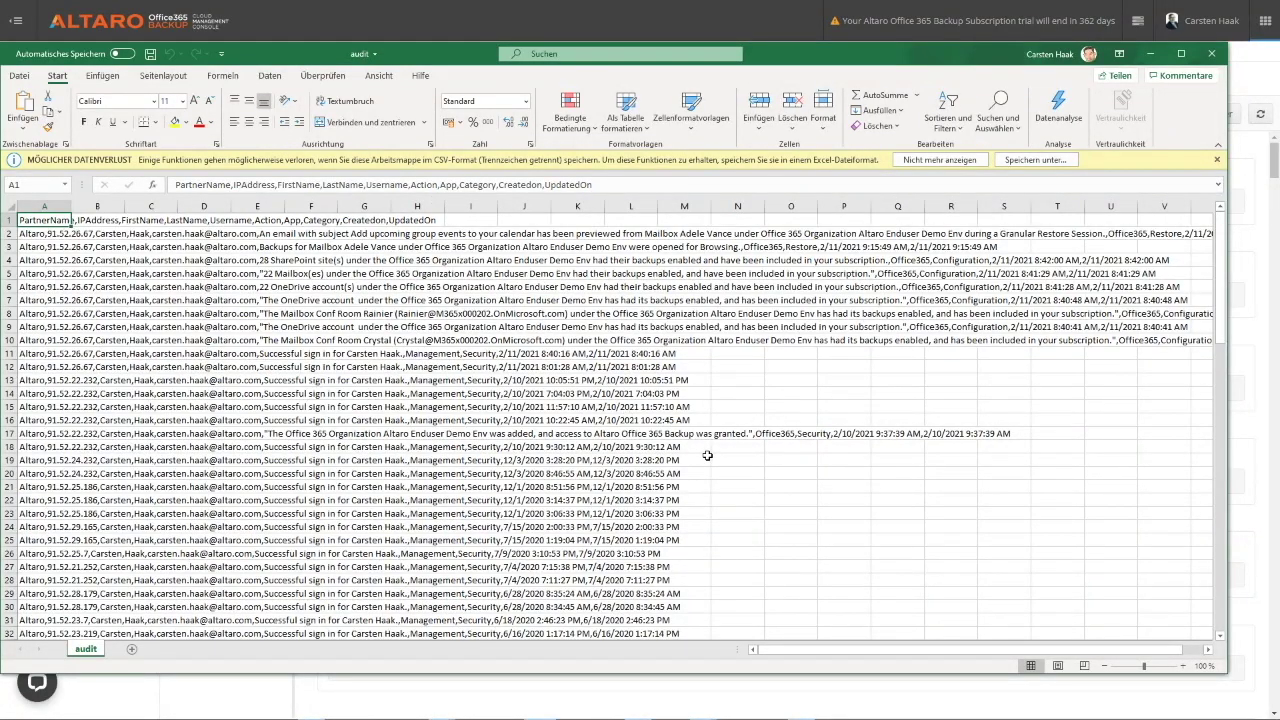
left_click(1212, 55)
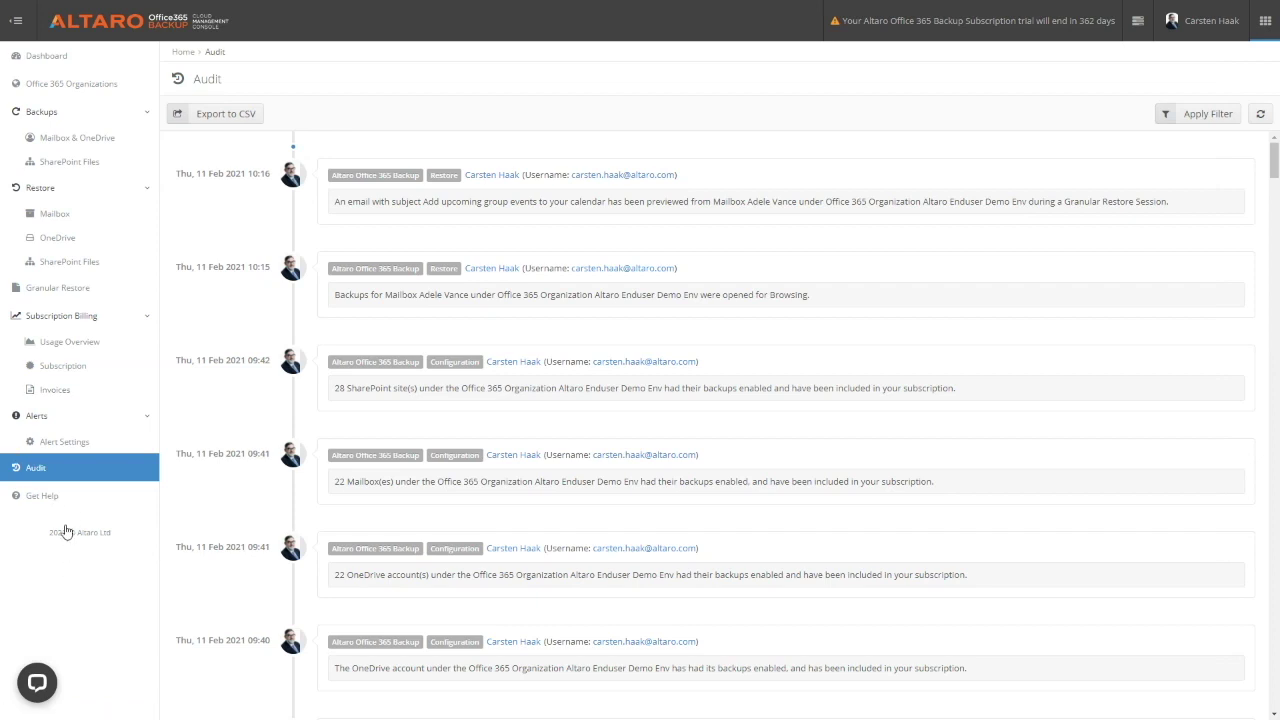
- View the Altaro support site's contact options from Get Help, leave full screen, and return to the console's Audit page
left_click(45, 497)
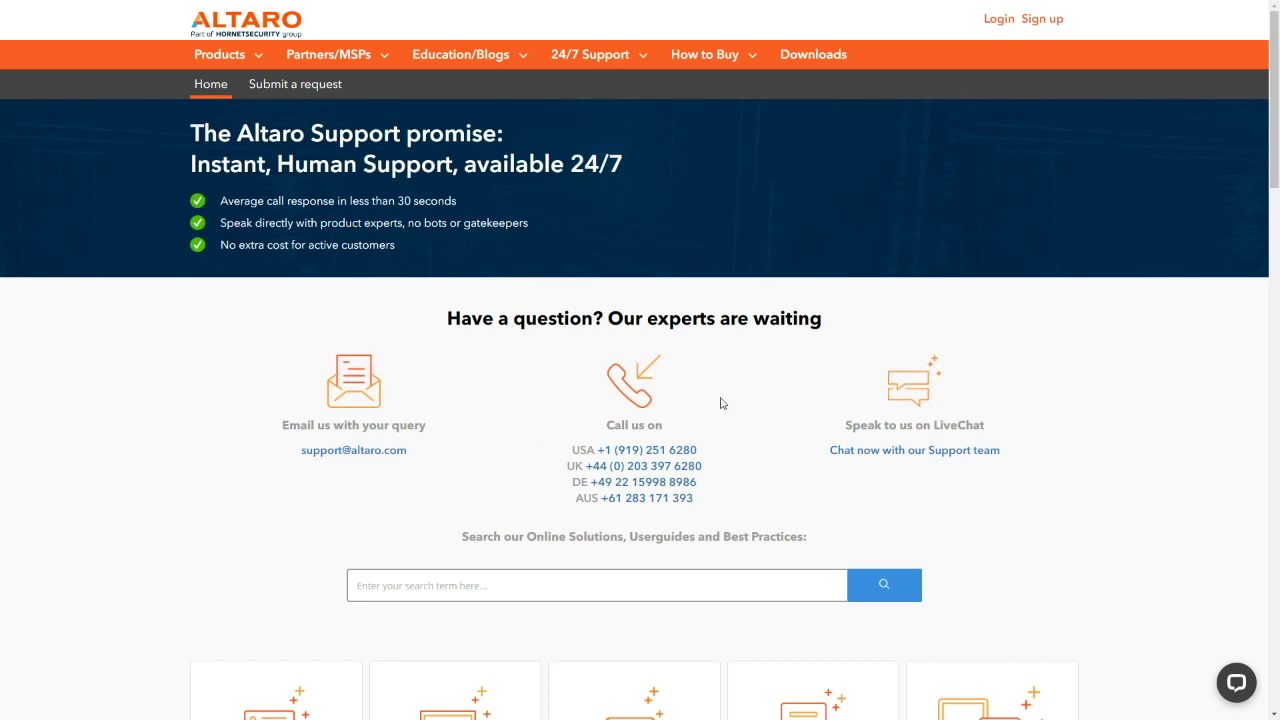
mouse_move(620, 5)
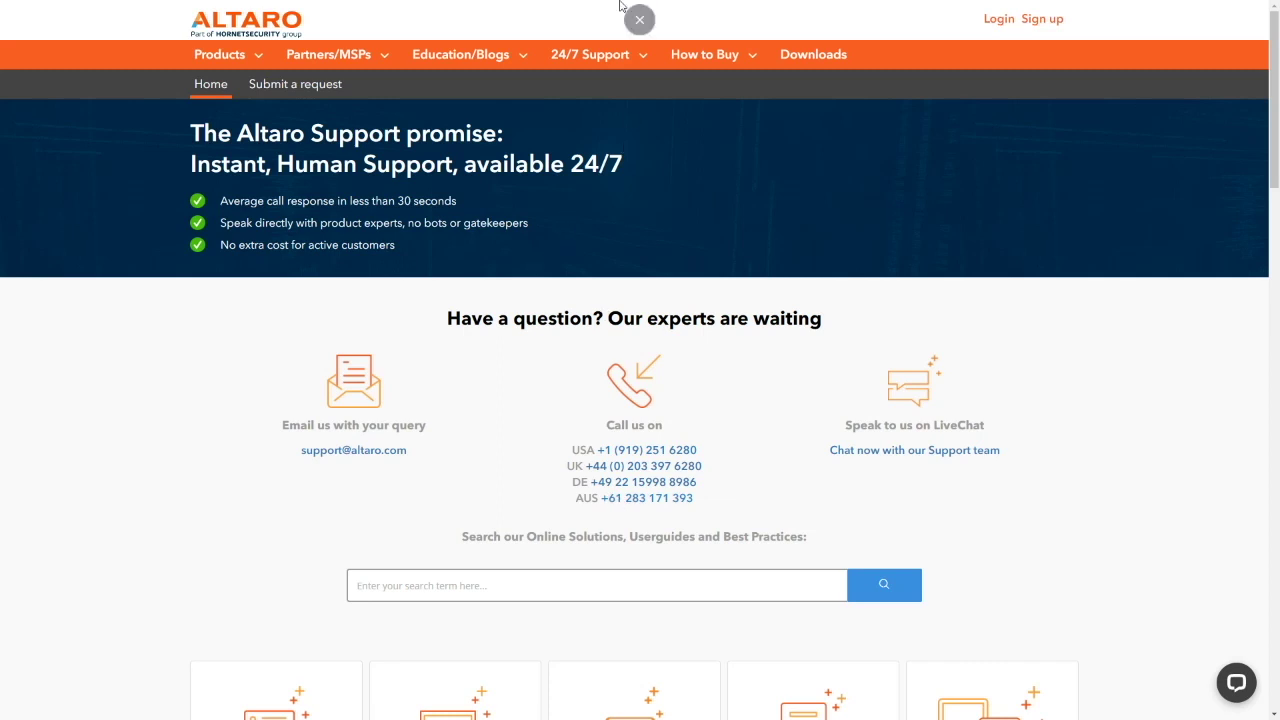
left_click(638, 46)
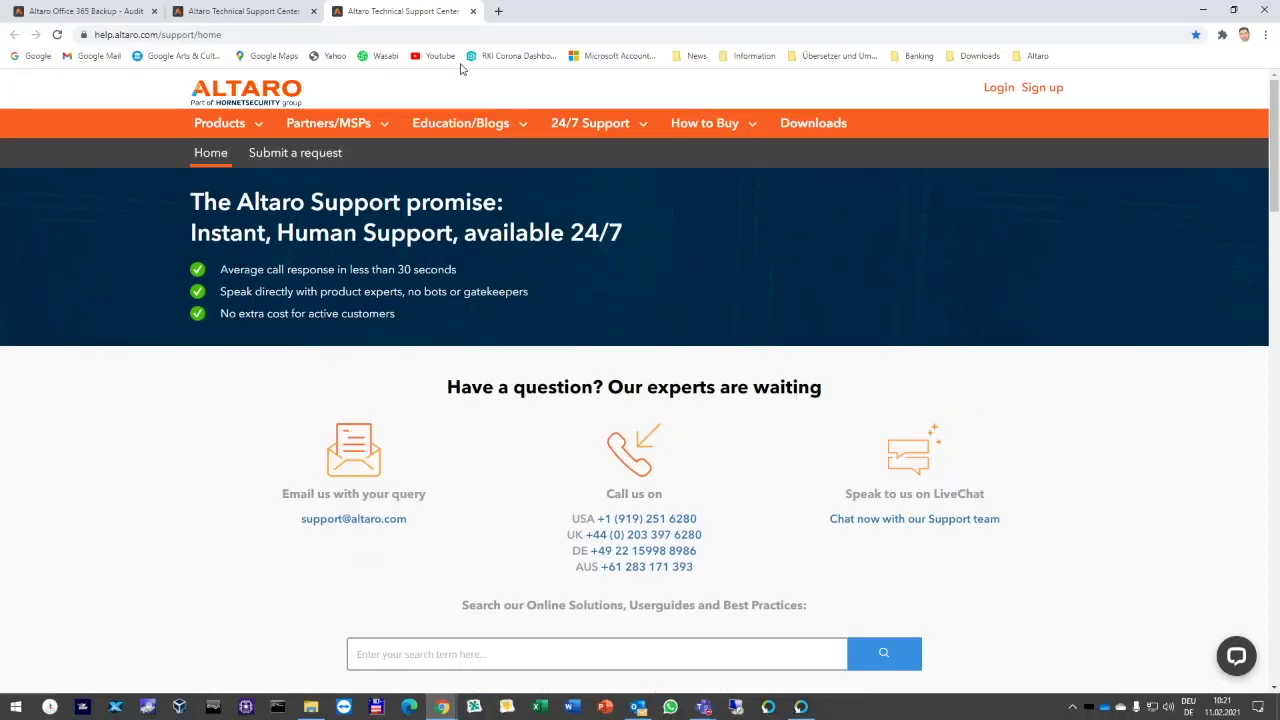
left_click(100, 20)
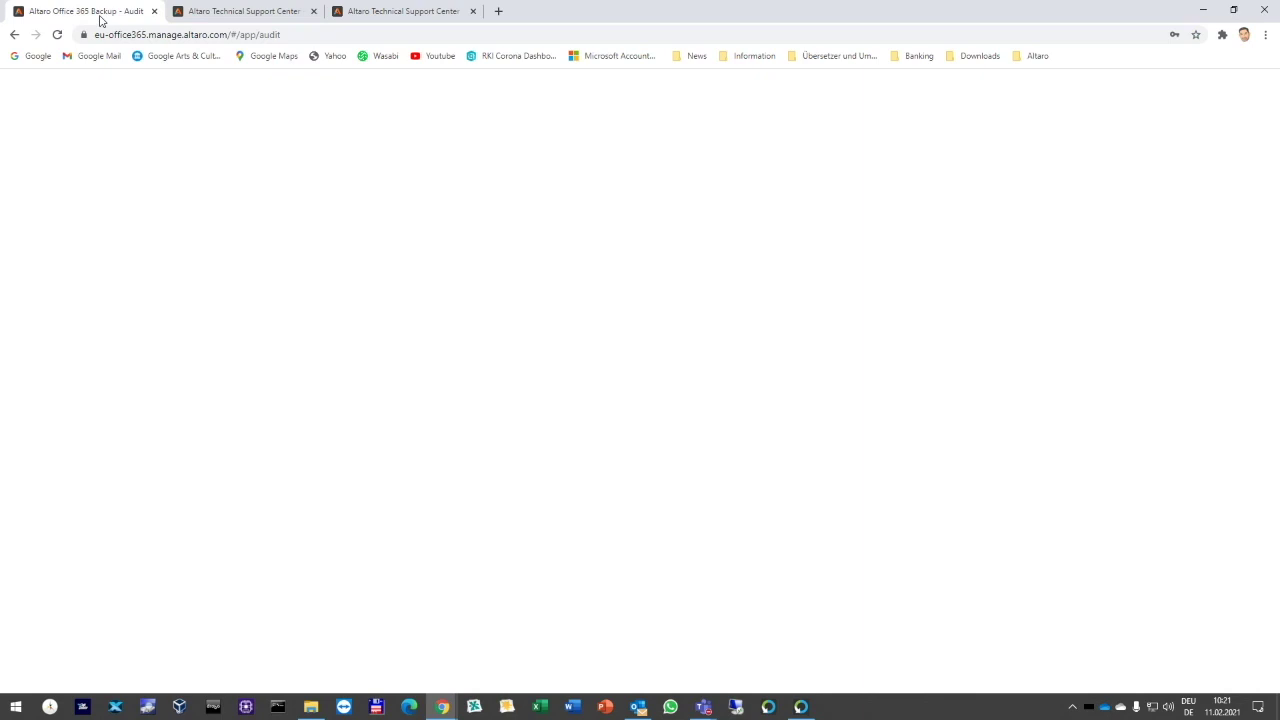